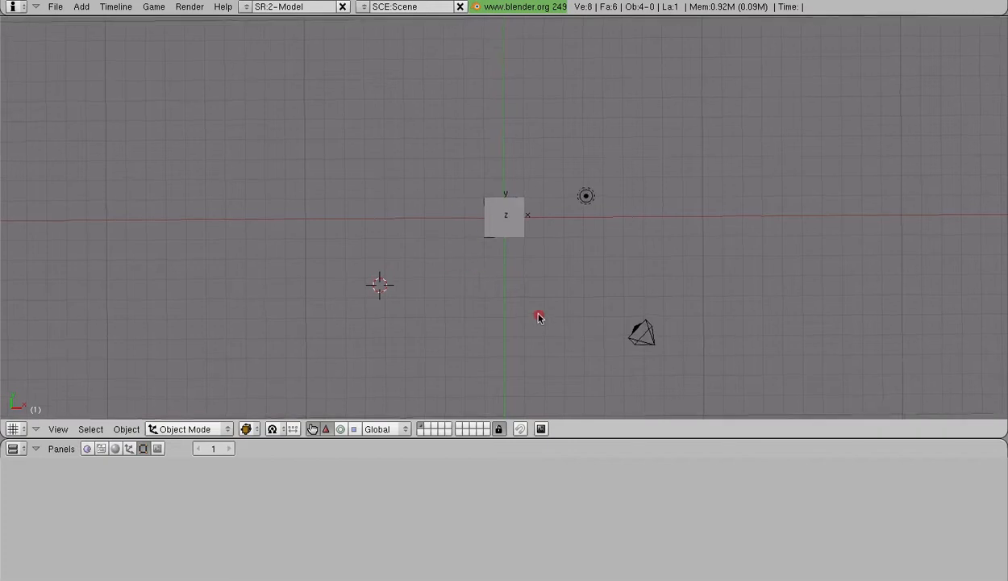
Select every object in the default scene, including the cube, lamp and camera, and erase them all
middle_click_drag(538, 315, 457, 209)
right_click(550, 105)
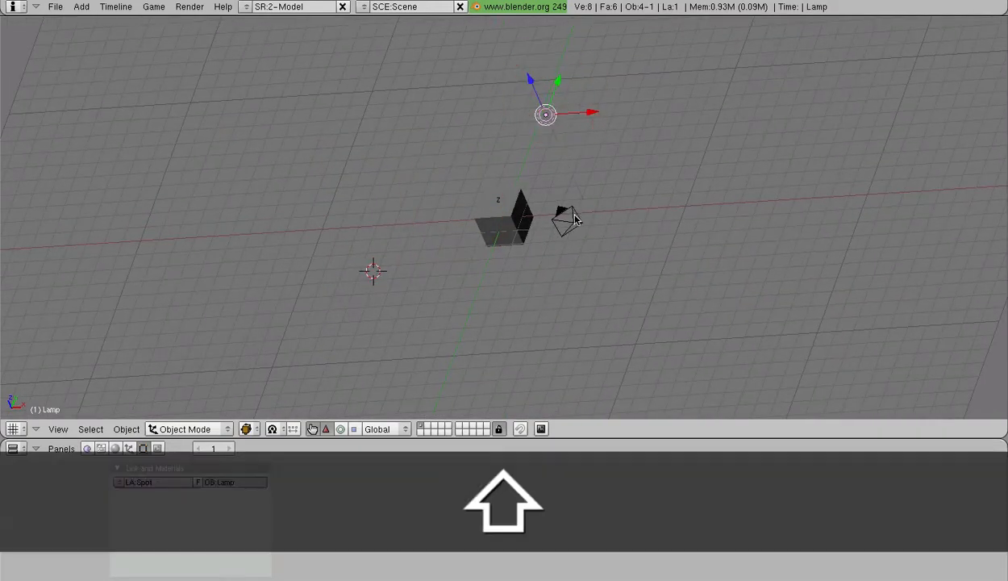
right_click(569, 219)
key("a")
key("a")
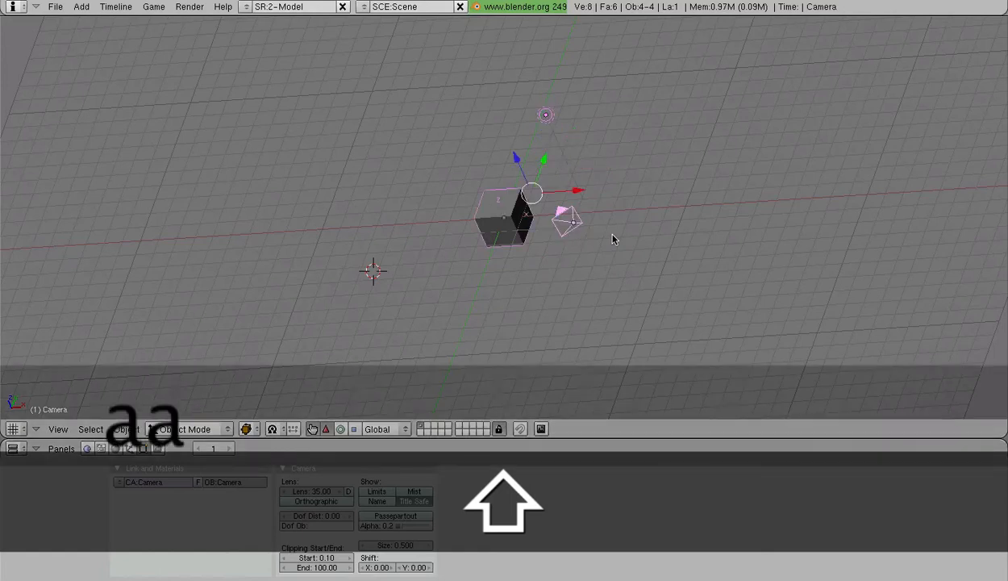
key("x")
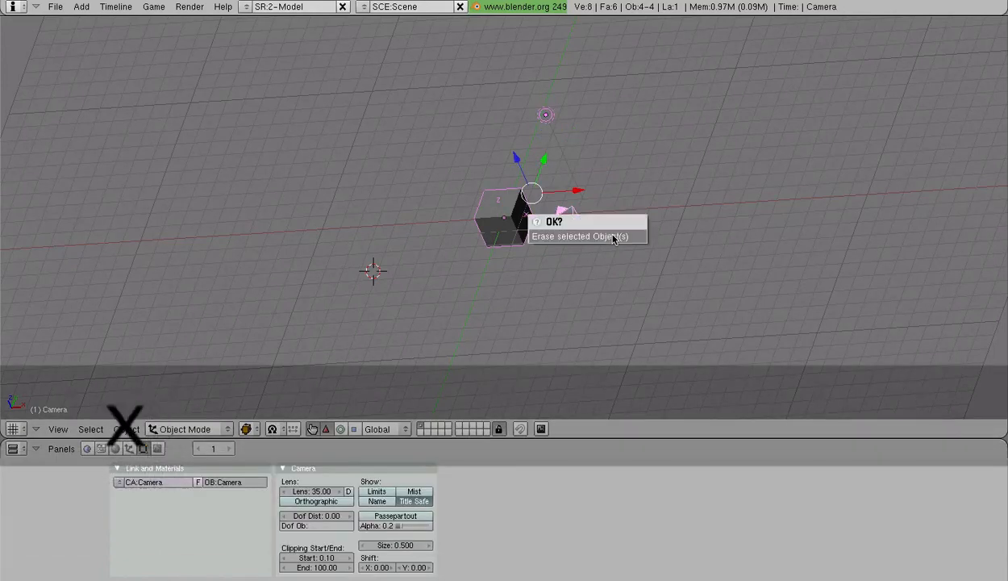
left_click(611, 236)
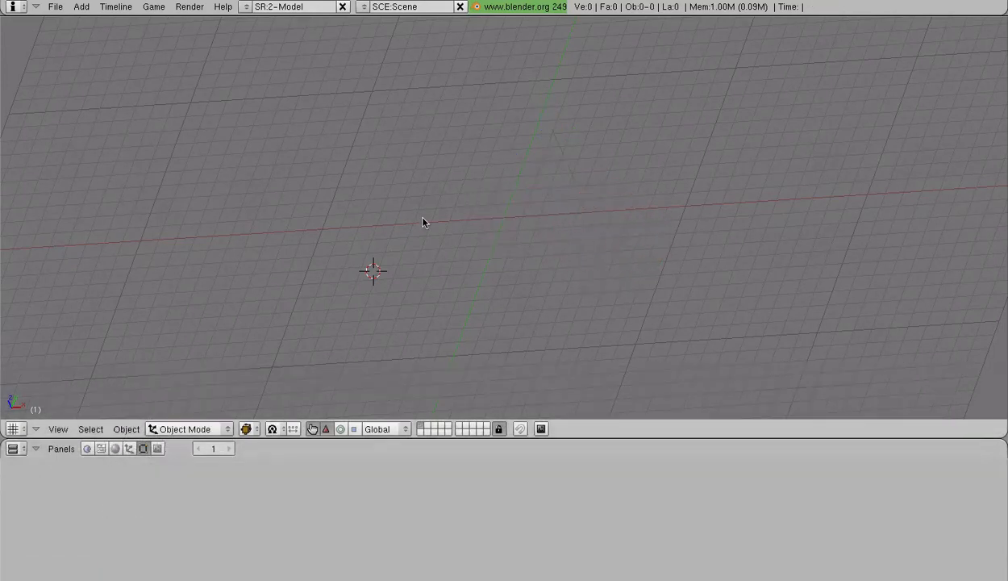
Add a cube mesh at the 3D cursor in the empty scene
mouse_move(423, 220)
middle_mouse_down()
mouse_move(517, 240)
mouse_move(599, 227)
mouse_move(869, 243)
mouse_move(724, 299)
mouse_move(620, 268)
mouse_move(531, 222)
mouse_move(513, 225)
middle_mouse_up()
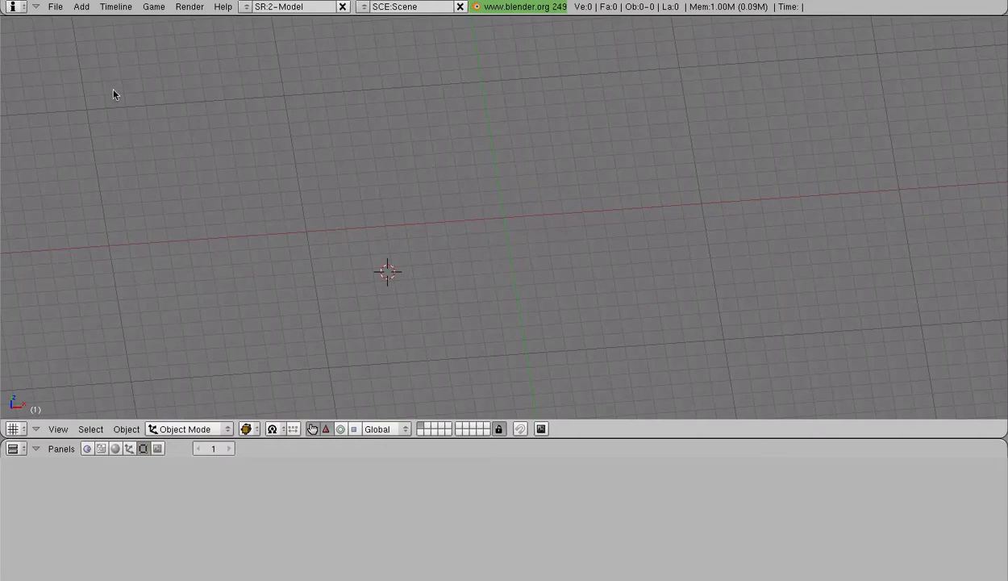
left_click(82, 8)
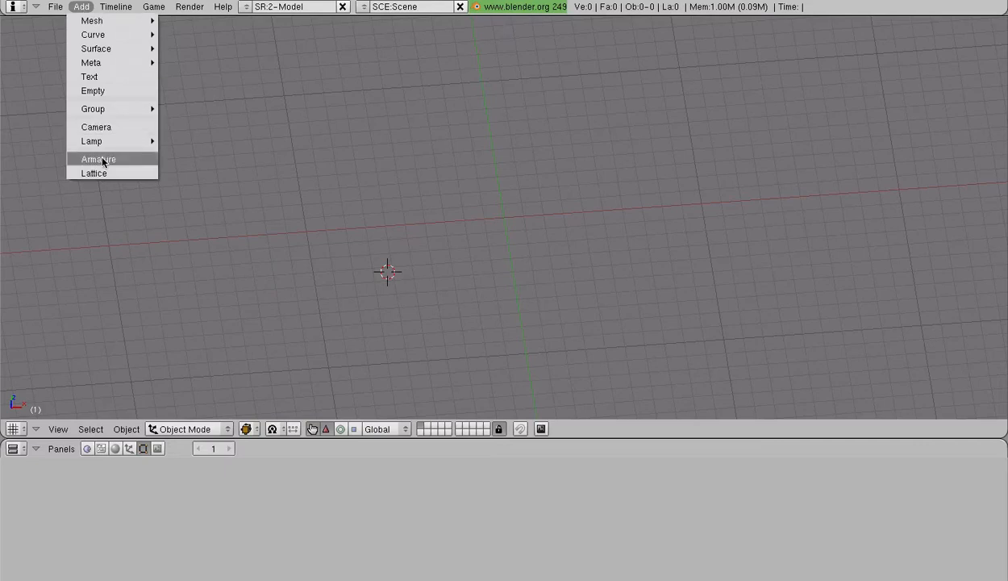
mouse_move(95, 17)
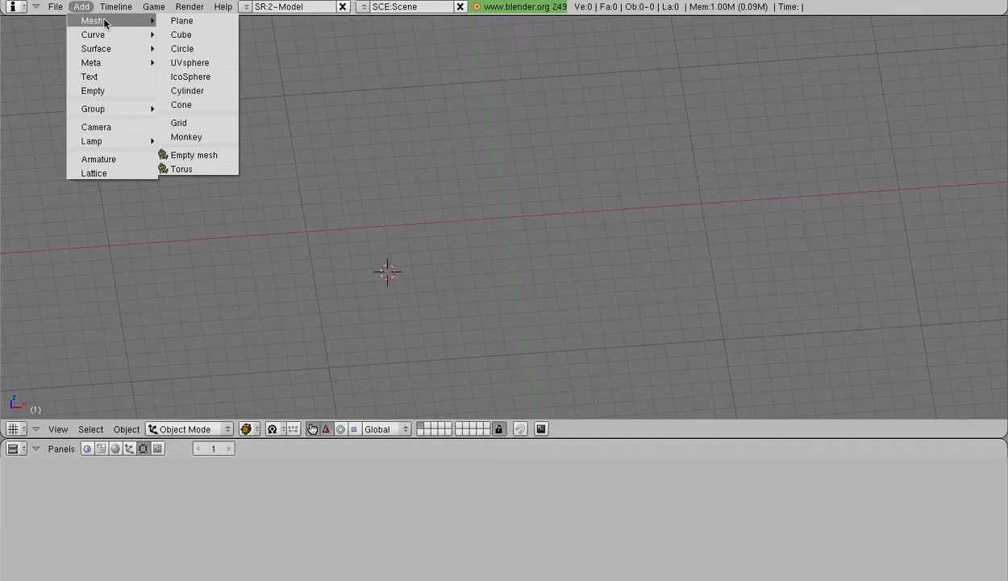
left_click(200, 36)
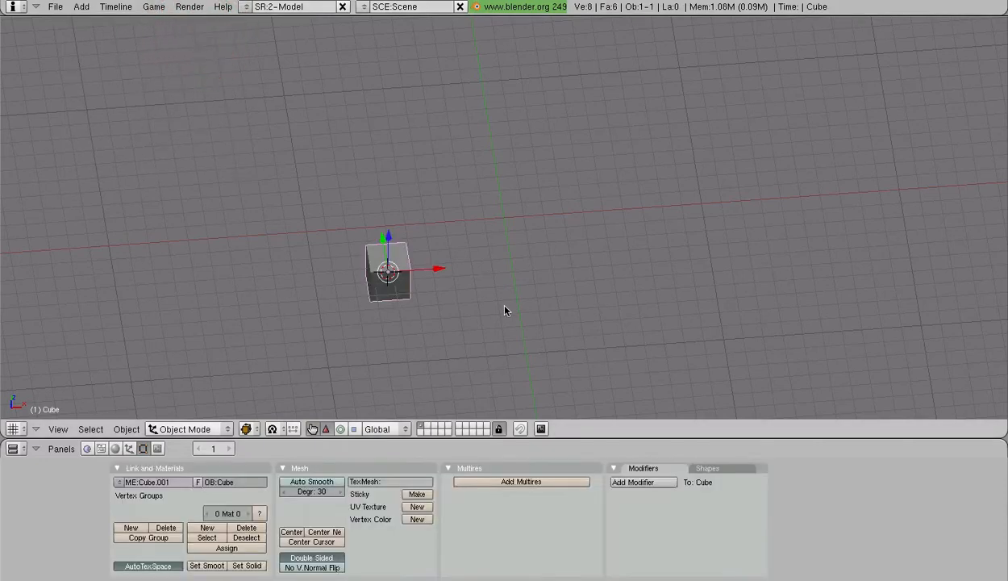
Examine the new cube from several angles and distances
middle_click_drag(562, 324, 559, 293)
scroll(348, 331, "up", 4)
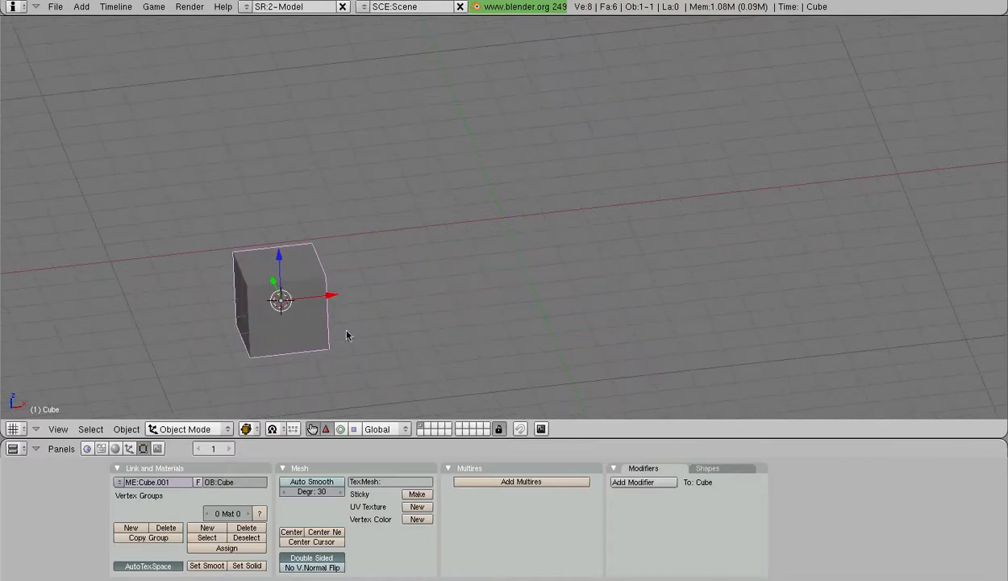
middle_click_drag(331, 323, 480, 216, "shift")
scroll(512, 214, "down", 4)
middle_click_drag(375, 225, 590, 232)
scroll(542, 234, "up", 5)
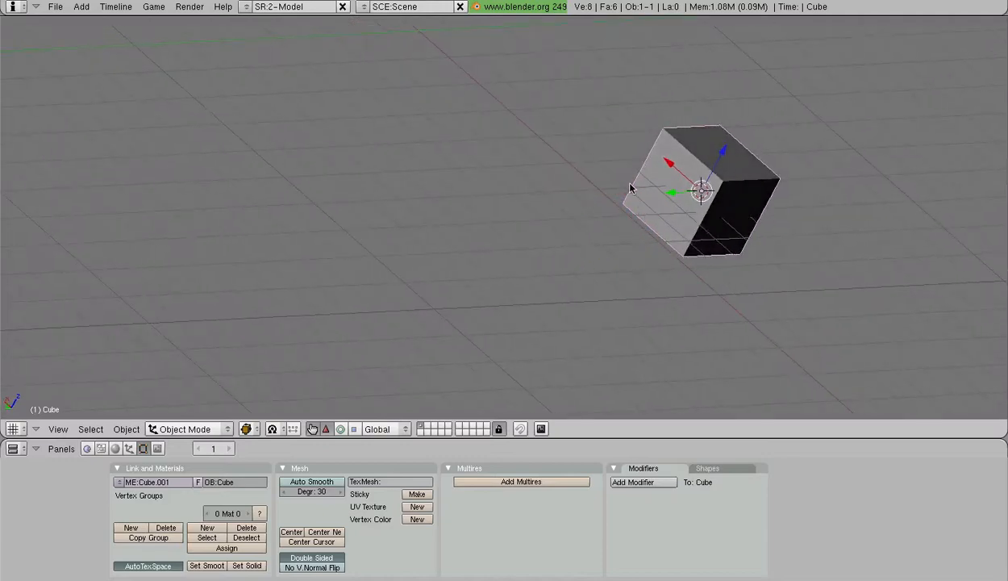
middle_click_drag(629, 201, 585, 300)
middle_click_drag(542, 261, 423, 236)
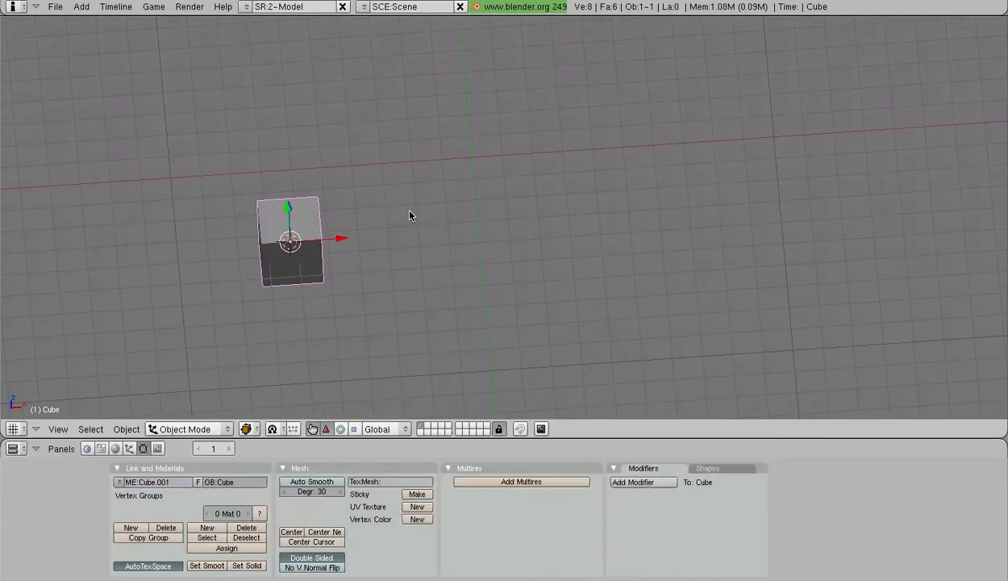
middle_click_drag(425, 209, 410, 263)
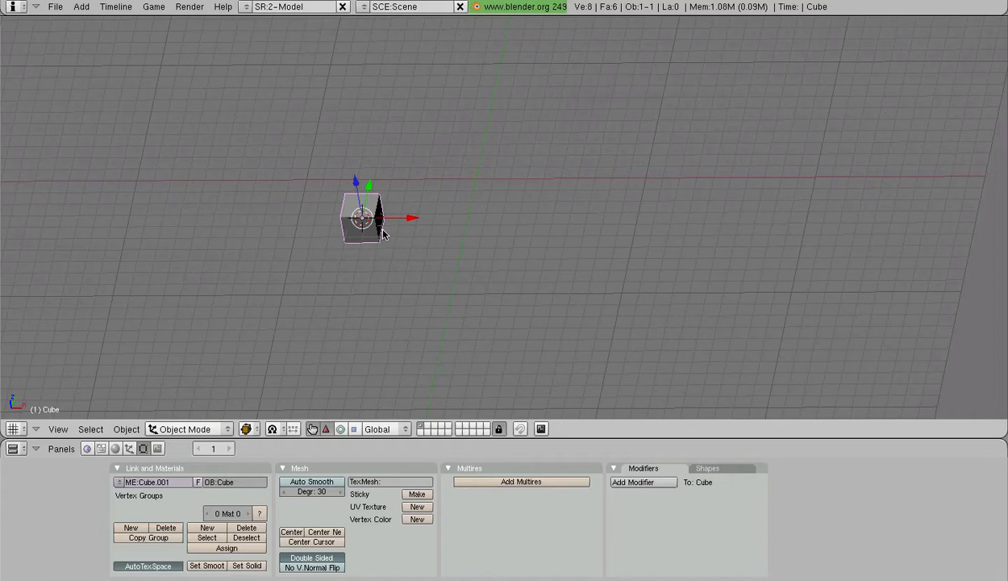
Show the cube's transform properties, close them again and view the cube up close
key("n")
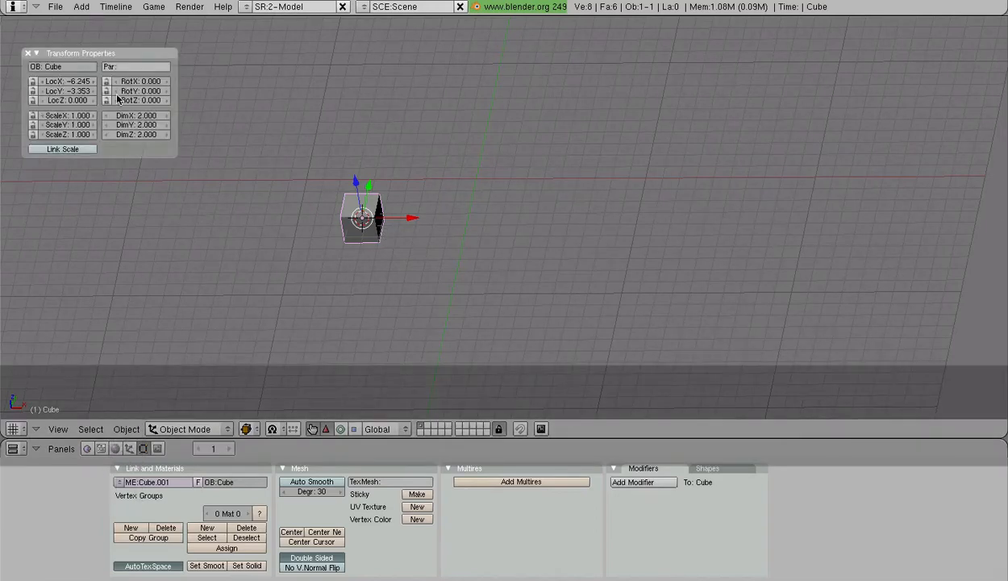
left_click(28, 54)
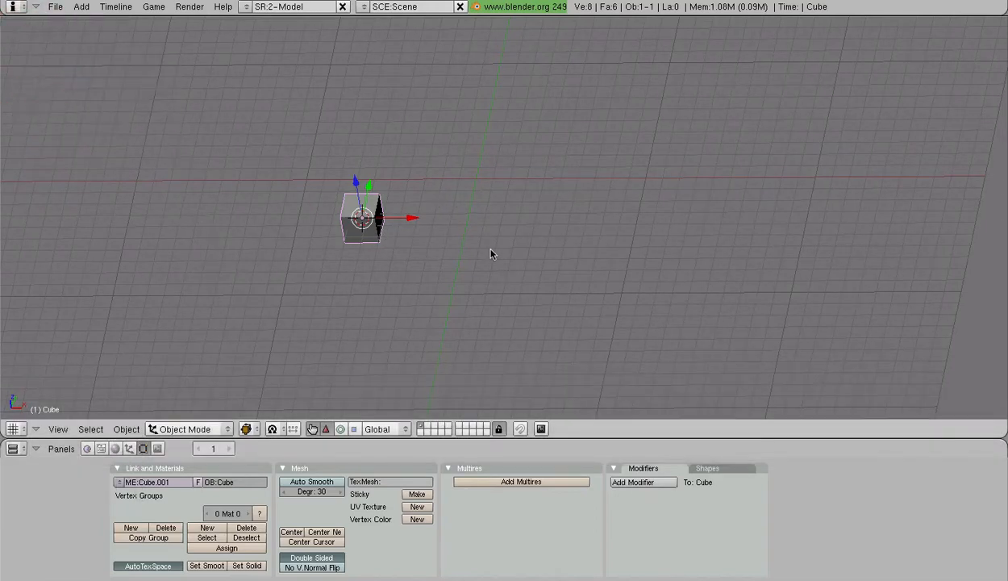
scroll(318, 247, "up", 3)
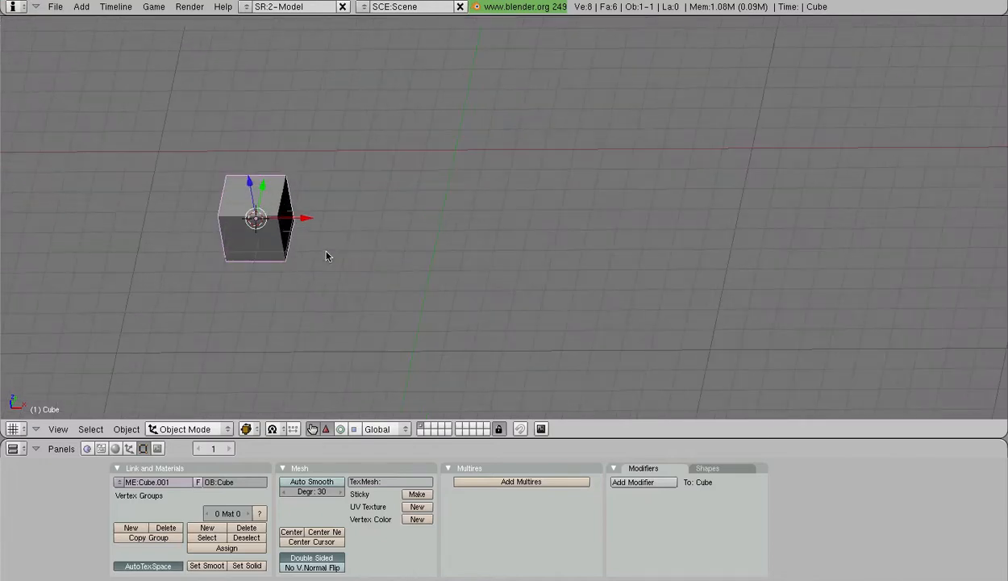
middle_click_drag(327, 253, 473, 257, "shift")
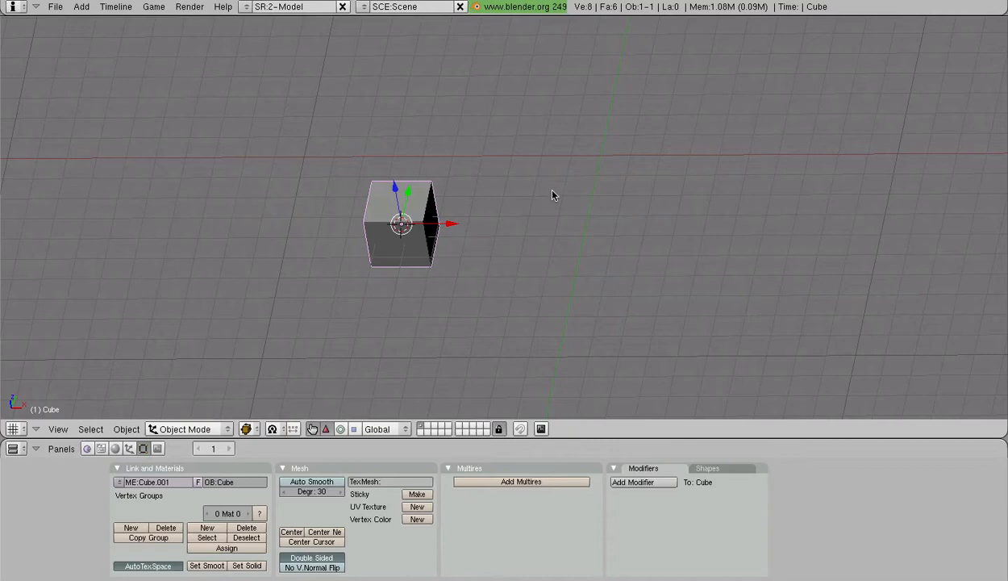
scroll(552, 197, "down", 4)
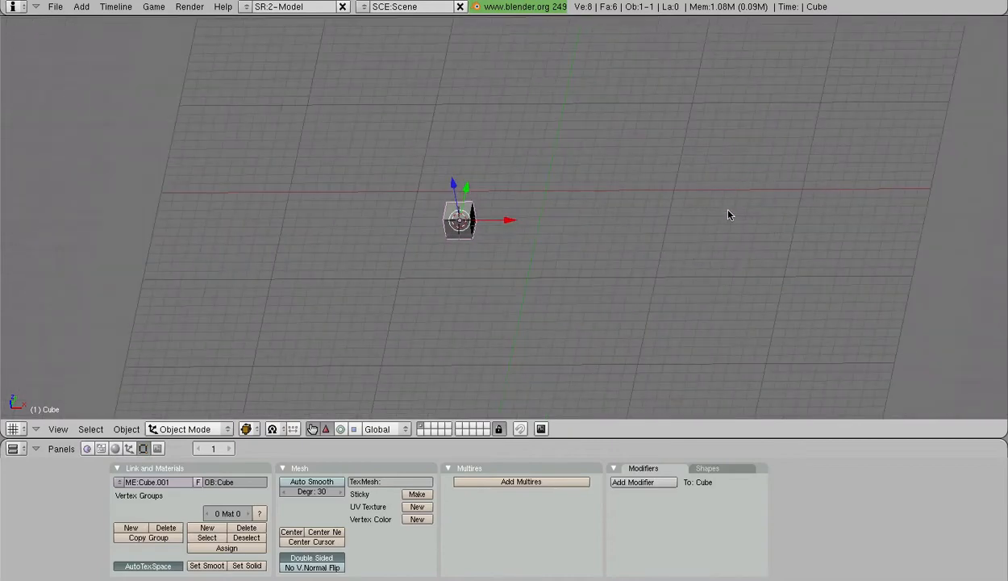
scroll(465, 263, "up", 4)
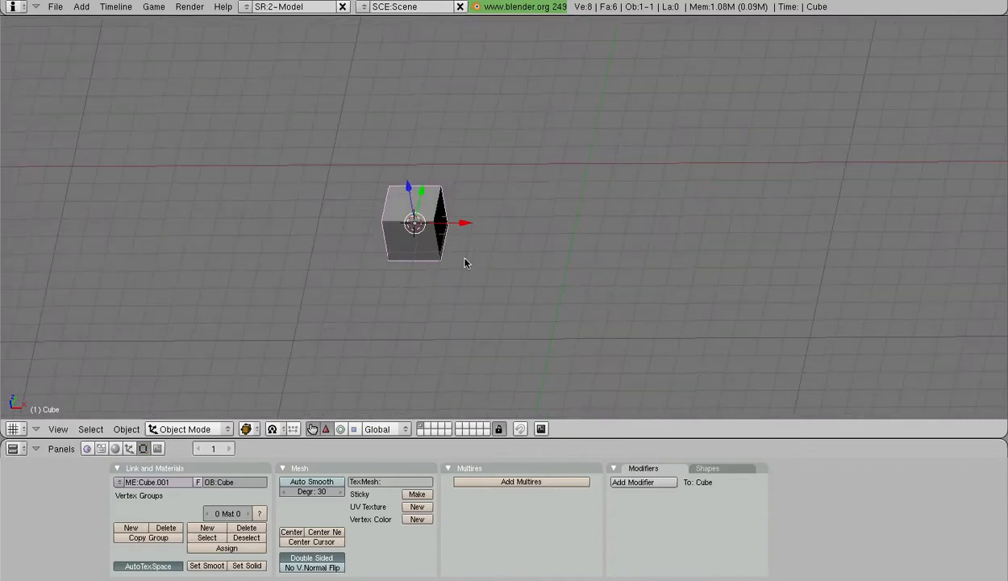
Undo the addition of the cube
left_click(83, 8)
middle_click_drag(443, 165, 517, 259)
key("super+z")
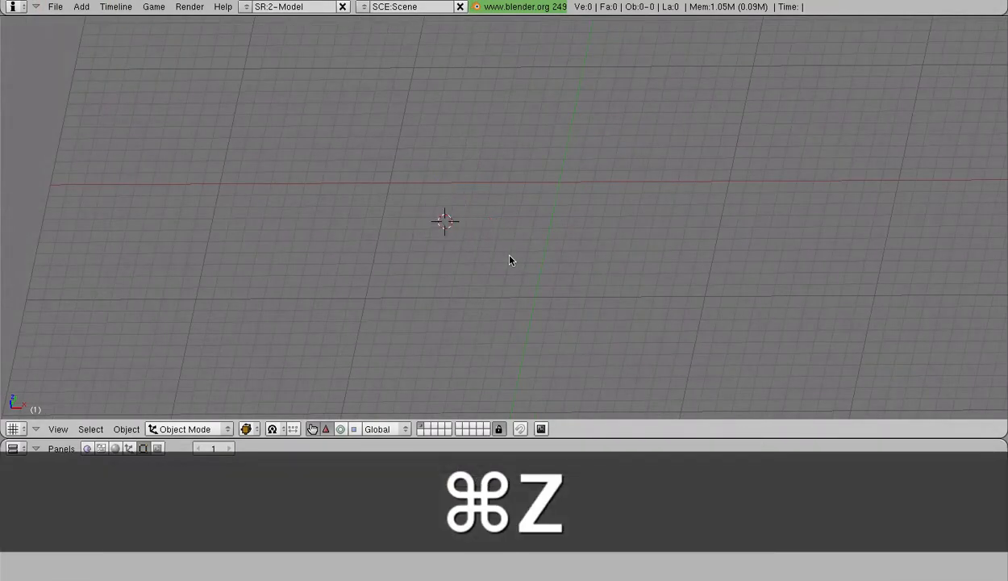
Add a cylinder mesh at the 3D cursor with 16 vertices, a depth of 4.00 and capped ends
key("space")
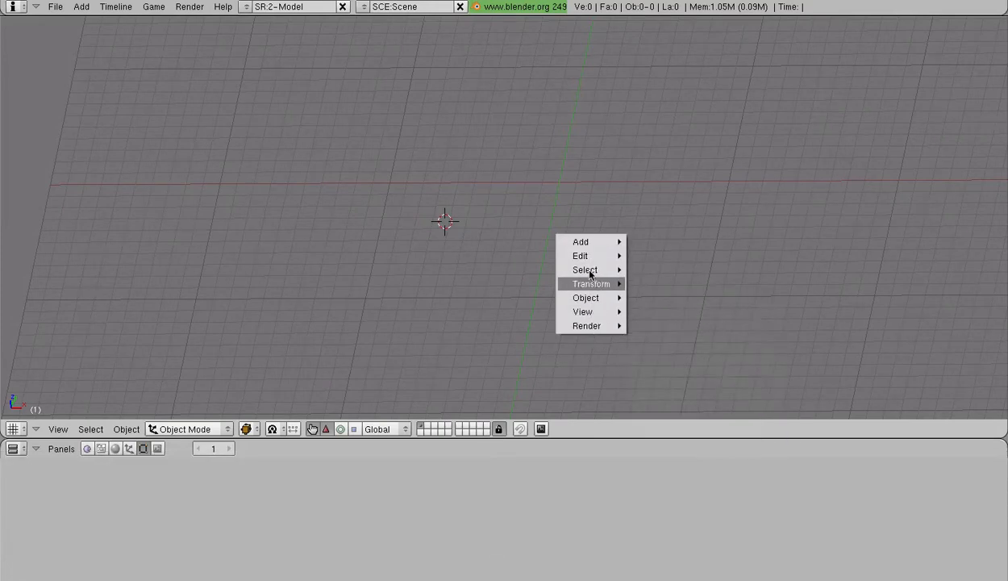
mouse_move(590, 243)
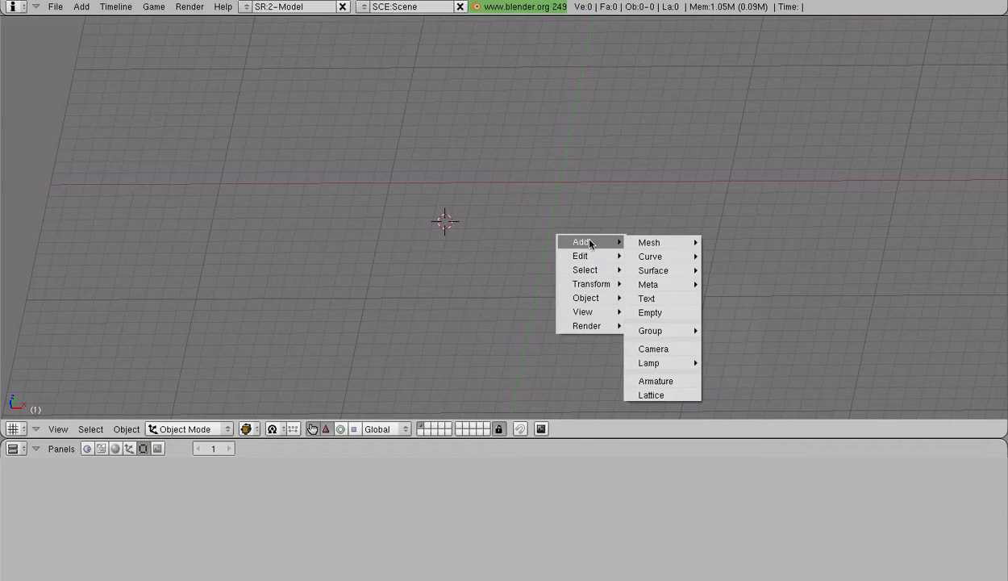
mouse_move(655, 242)
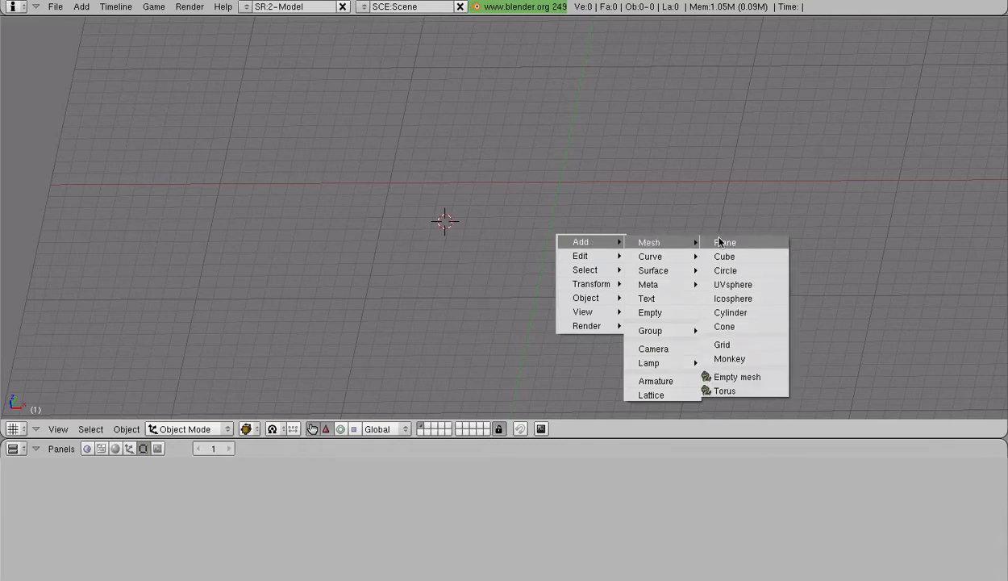
mouse_move(607, 272)
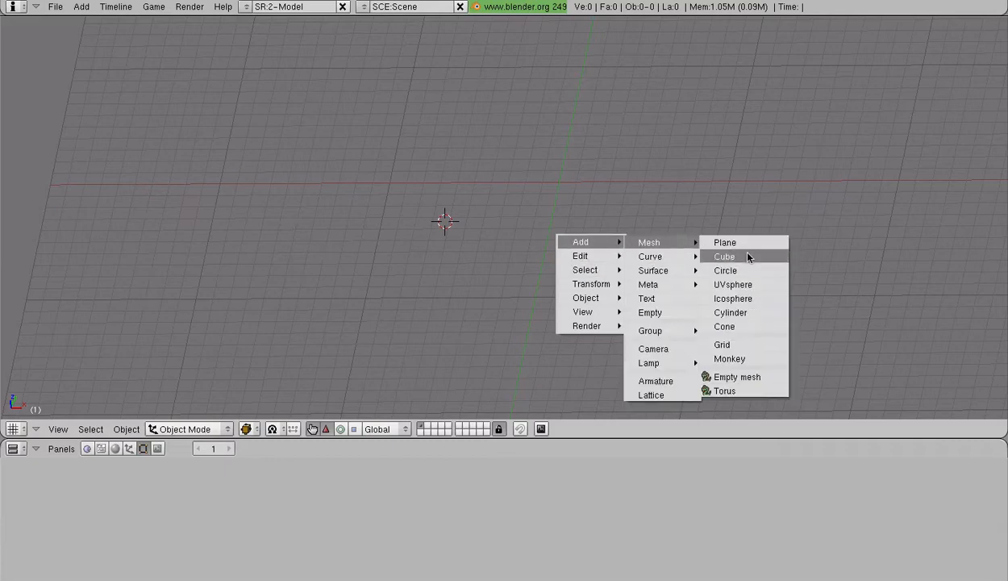
left_click(750, 314)
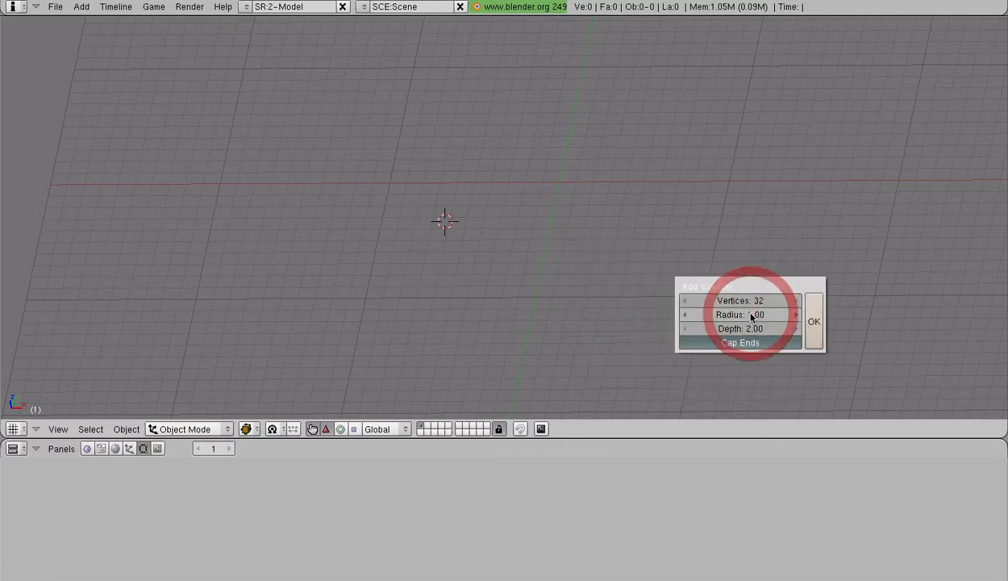
left_click(610, 197)
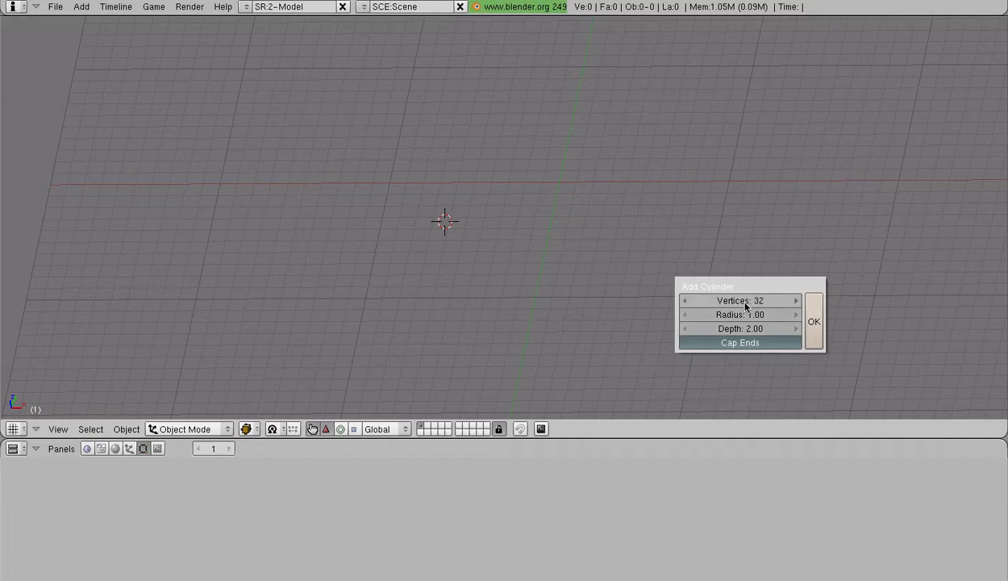
left_click(747, 346)
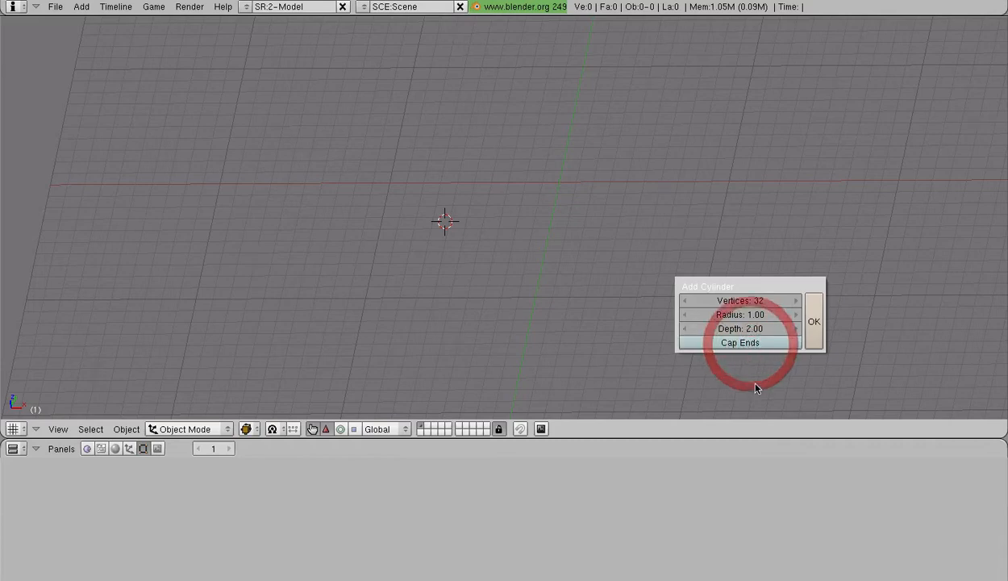
left_click(740, 345)
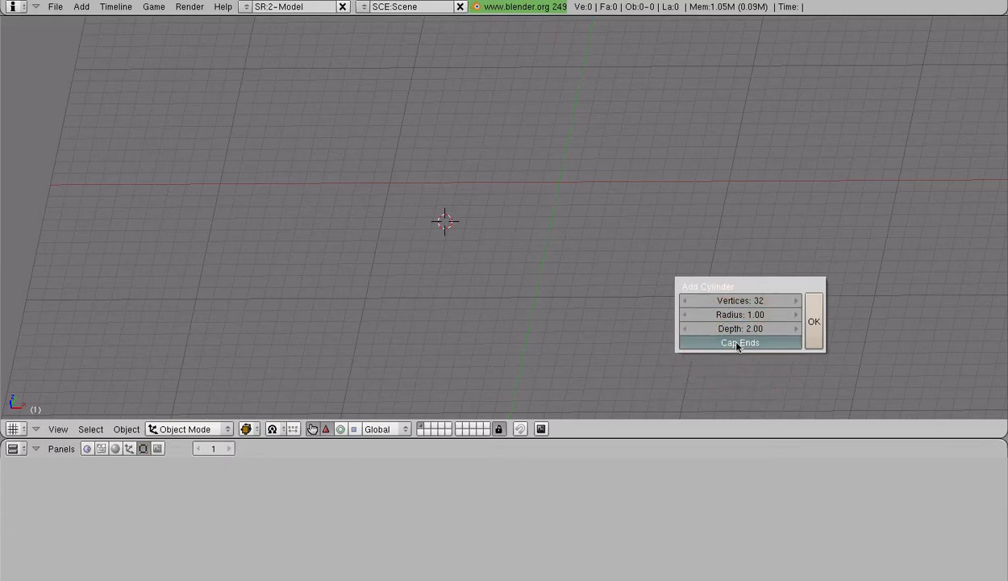
left_click(758, 304)
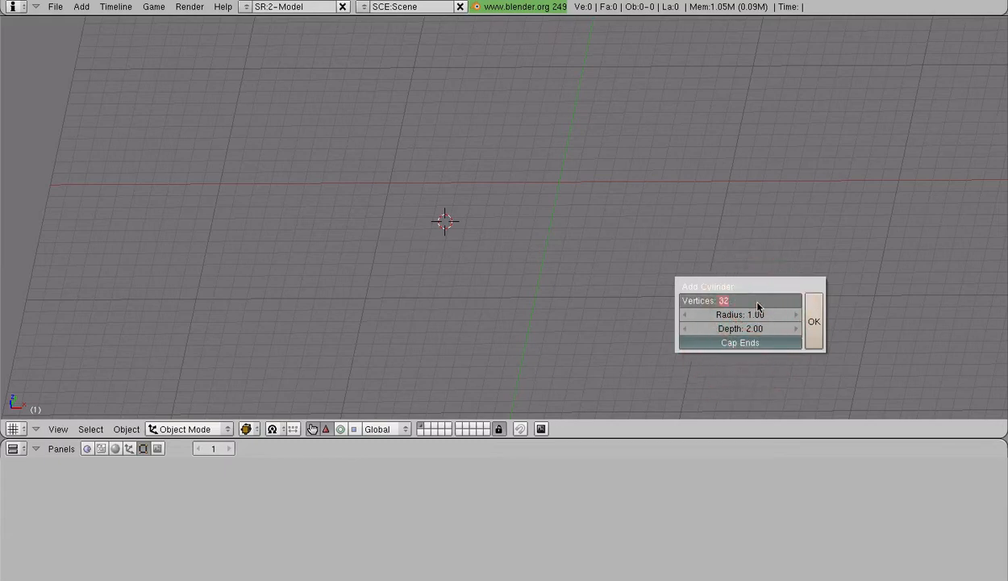
type("16")
key("Return")
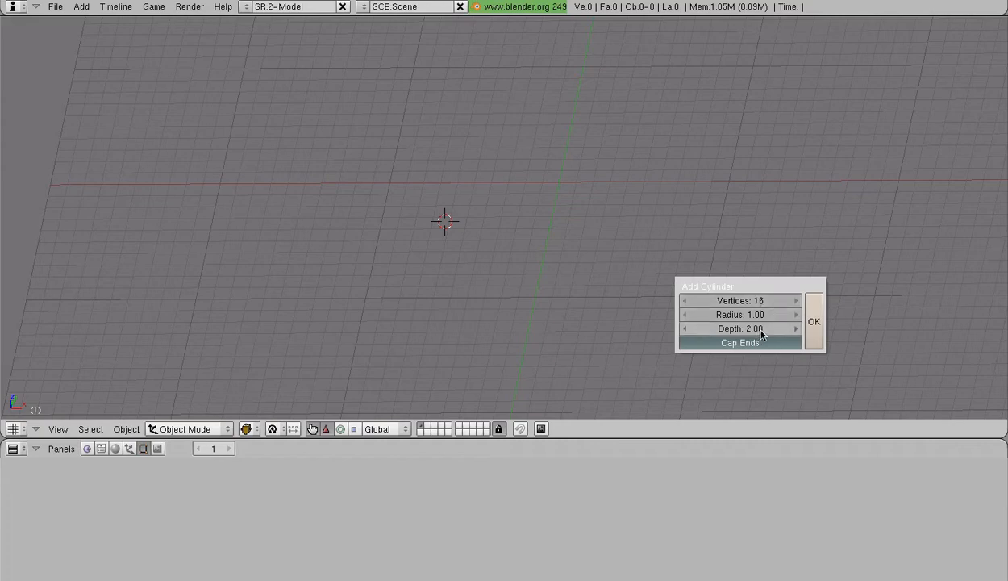
left_click(796, 329)
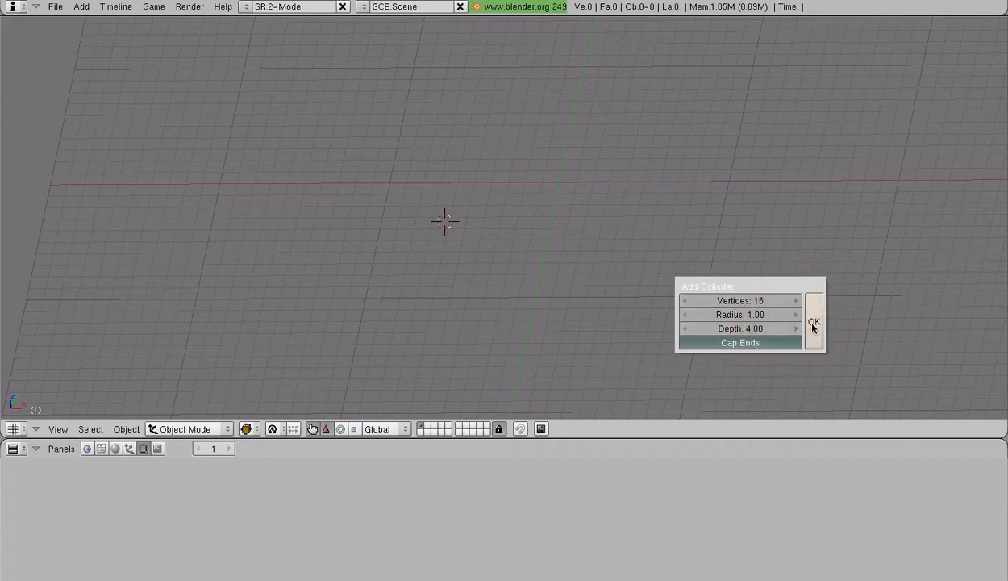
left_click(813, 324)
Switch the cylinder to Edit Mode to work on its vertices
middle_click_drag(419, 258, 649, 323)
scroll(615, 244, "up", 4)
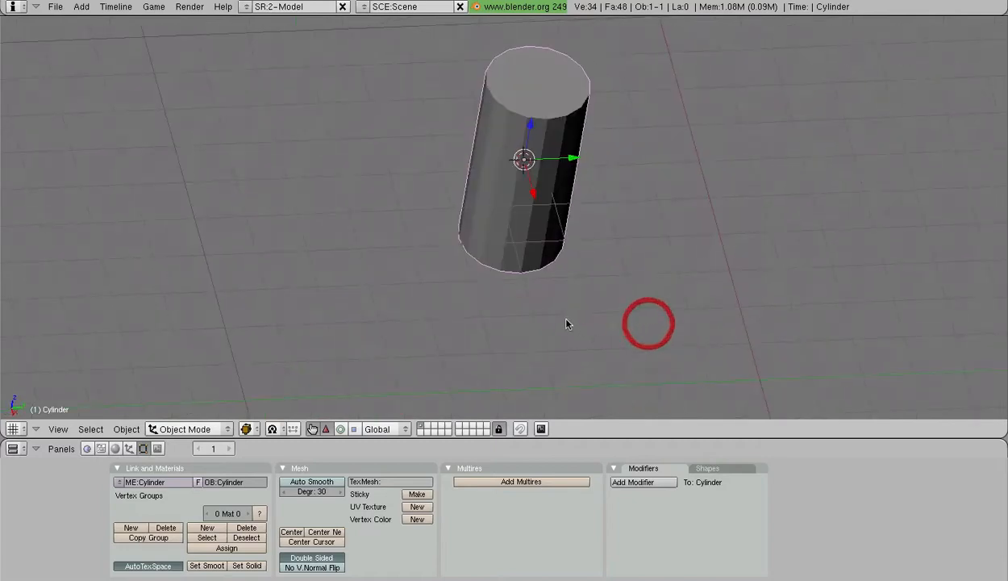
middle_click_drag(566, 324, 247, 225)
middle_click_drag(507, 217, 240, 267)
middle_click_drag(490, 308, 364, 265)
key("Tab")
scroll(449, 285, "up", 1)
scroll(400, 288, "up", 4)
middle_click_drag(549, 232, 423, 241, "shift")
middle_click_drag(423, 241, 493, 254, "shift")
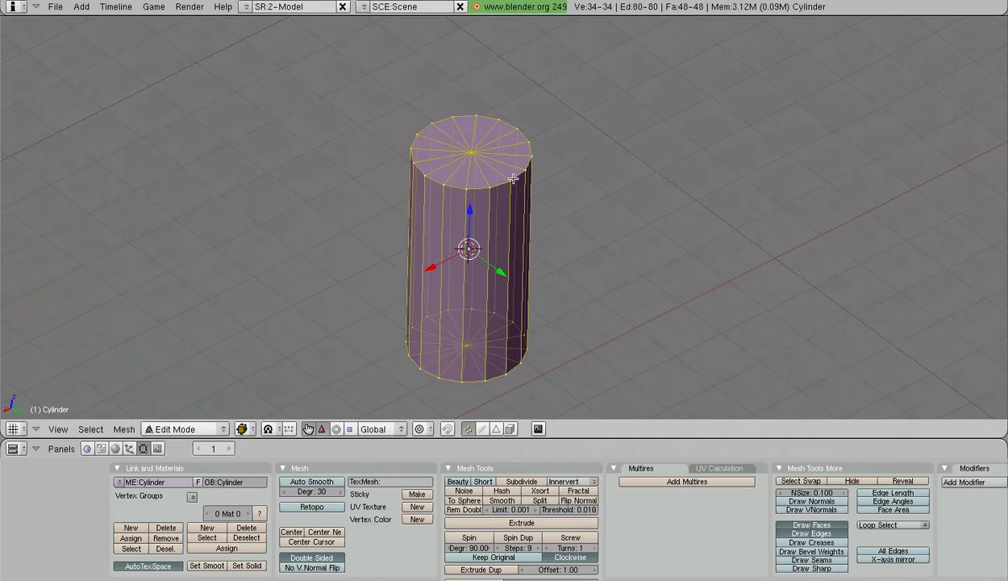
Clear the vertex selection and lasso-select all the vertices of the cylinder's top cap
scroll(569, 180, "down", 2)
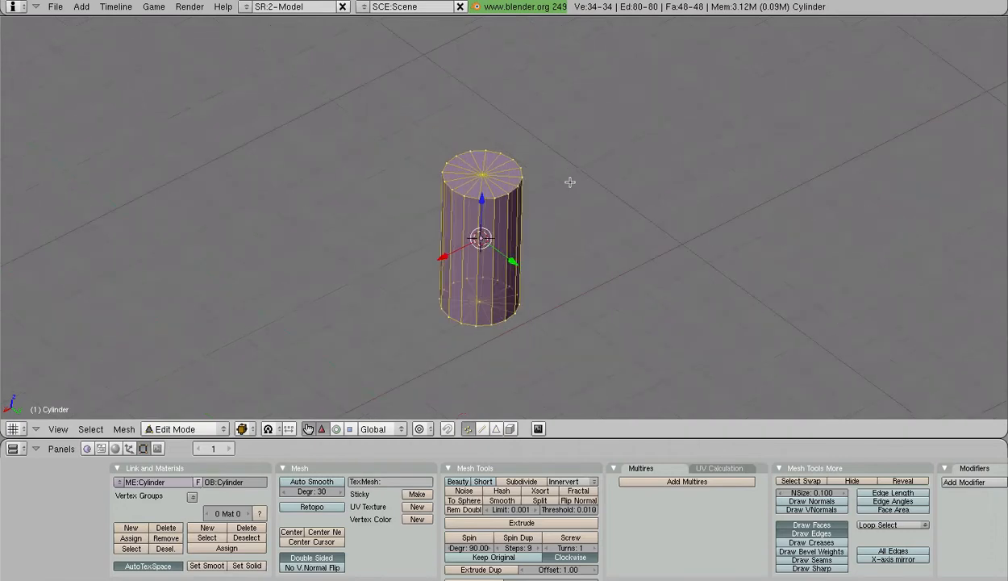
scroll(532, 197, "up", 4)
key("a")
scroll(533, 198, "down", 4)
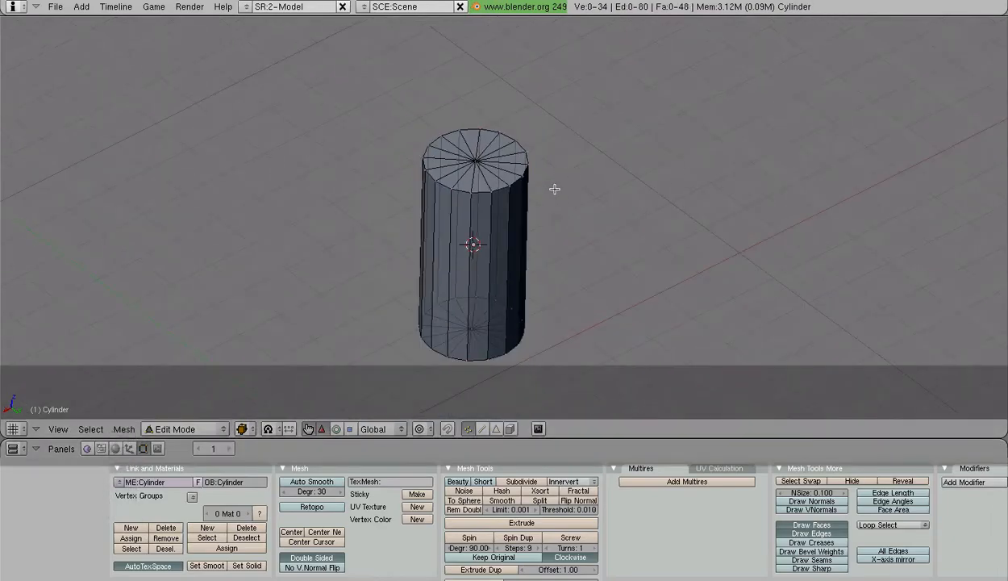
mouse_move(570, 197)
left_mouse_down("ctrl")
mouse_move(484, 94)
mouse_move(360, 168)
mouse_move(362, 215)
left_mouse_up("ctrl")
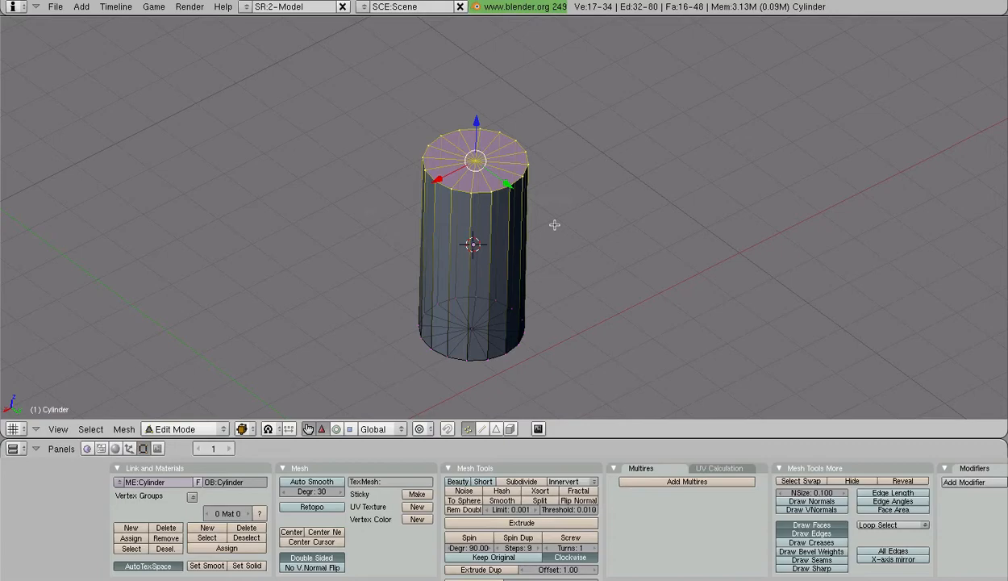
Collapse the selected top cap vertices to a single point by scaling them to 0, and clear the selection
key("s")
key("0")
key("Return")
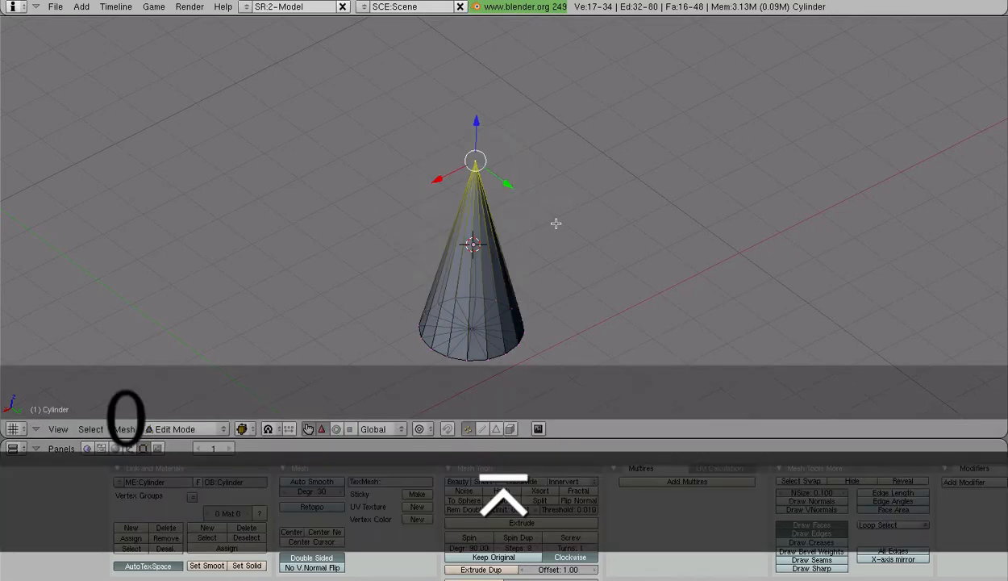
key("a")
middle_click_drag(508, 234, 361, 280)
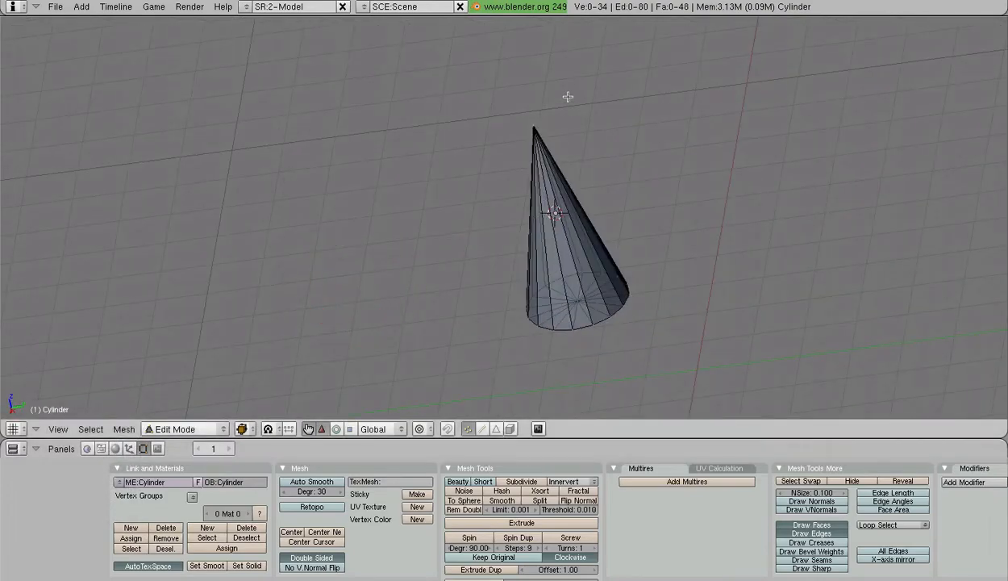
Undo the collapse of the cylinder's top cap and deselect all vertices
key("super+z")
key("super+z")
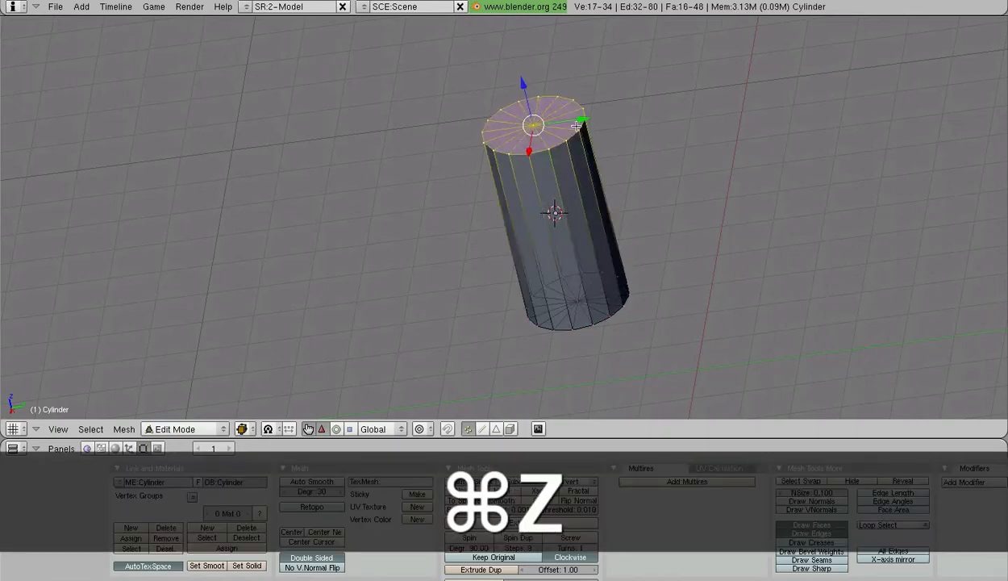
key("a")
scroll(550, 226, "down", 5)
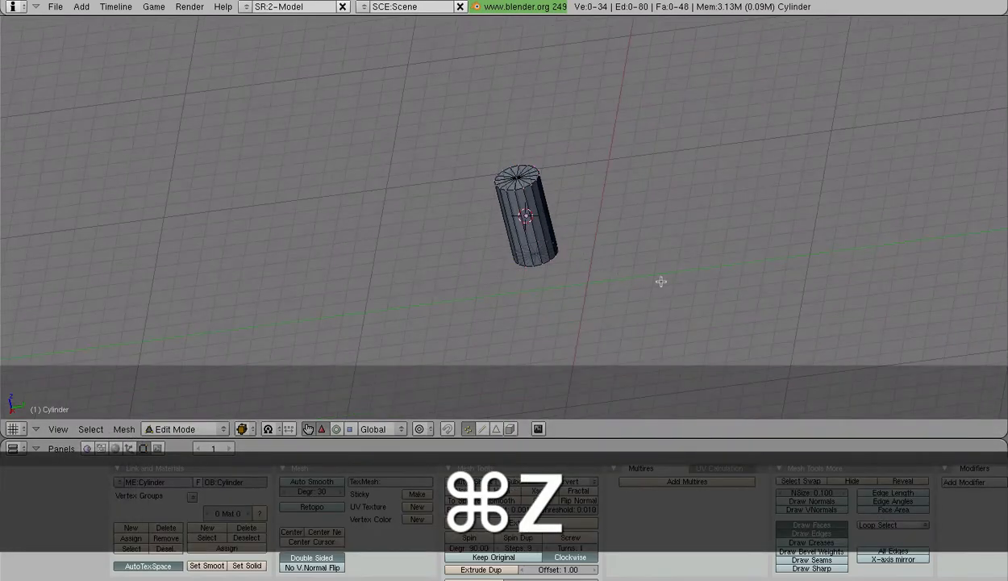
middle_click_drag(549, 225, 633, 253)
middle_click_drag(528, 271, 445, 236)
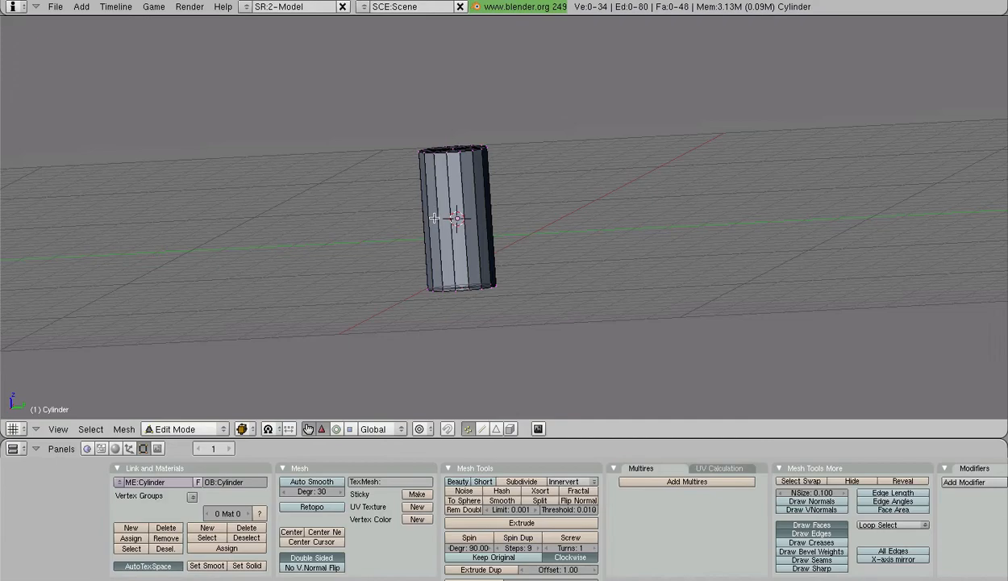
middle_click_drag(434, 218, 772, 310)
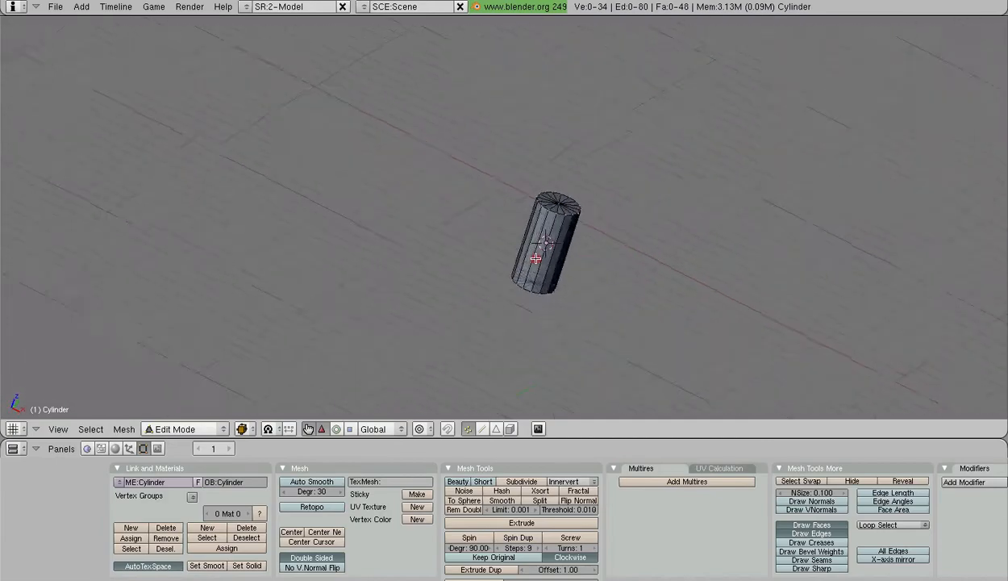
middle_click_drag(536, 259, 496, 275)
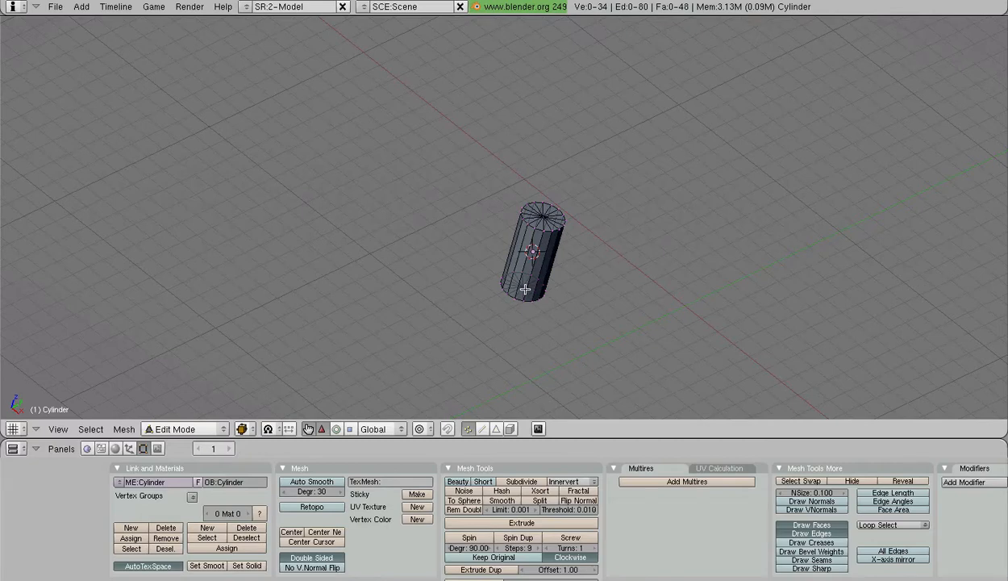
Return to Object Mode and set the cylinder's LocX and LocY to 0 in its Transform Properties
key("Tab")
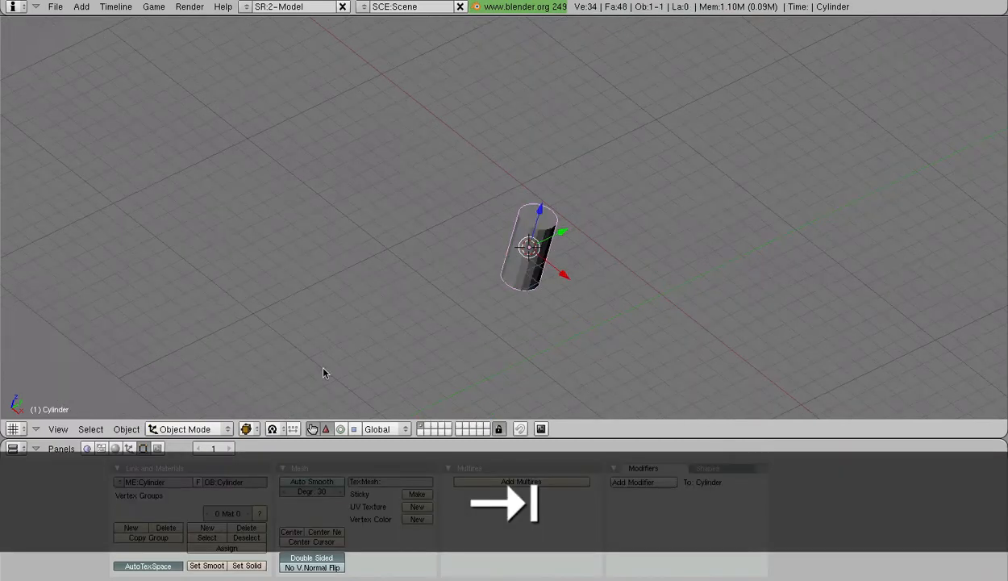
key("n")
left_click(62, 81)
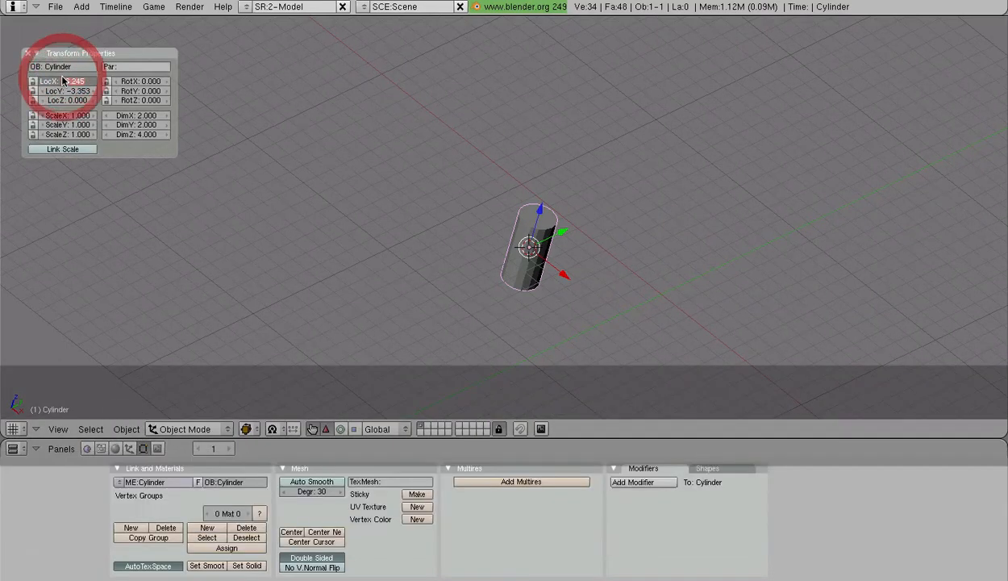
type("0")
key("Return")
left_click(65, 92)
type("000")
key("Return")
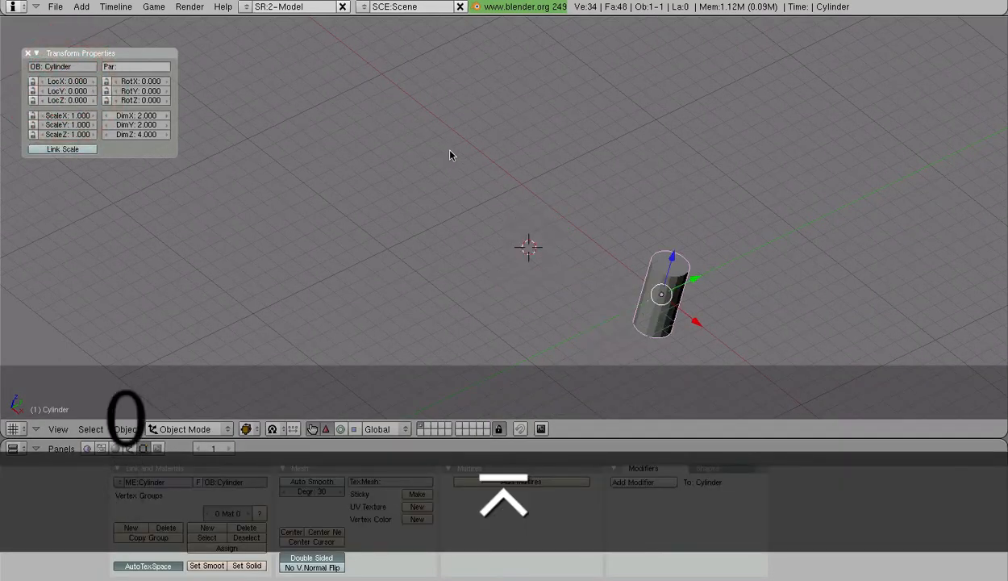
scroll(554, 248, "down", 3)
middle_click_drag(553, 248, 425, 246)
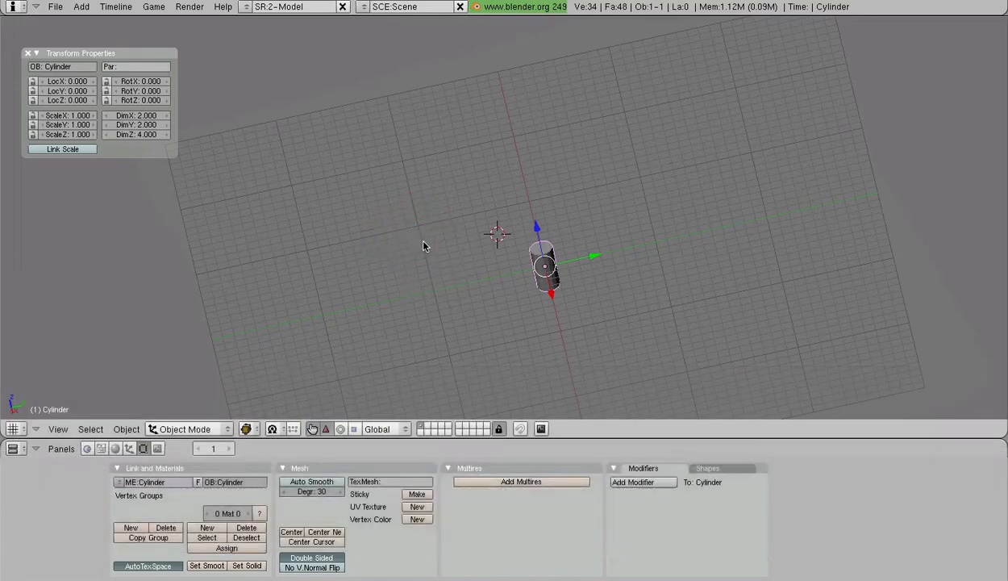
left_click(28, 52)
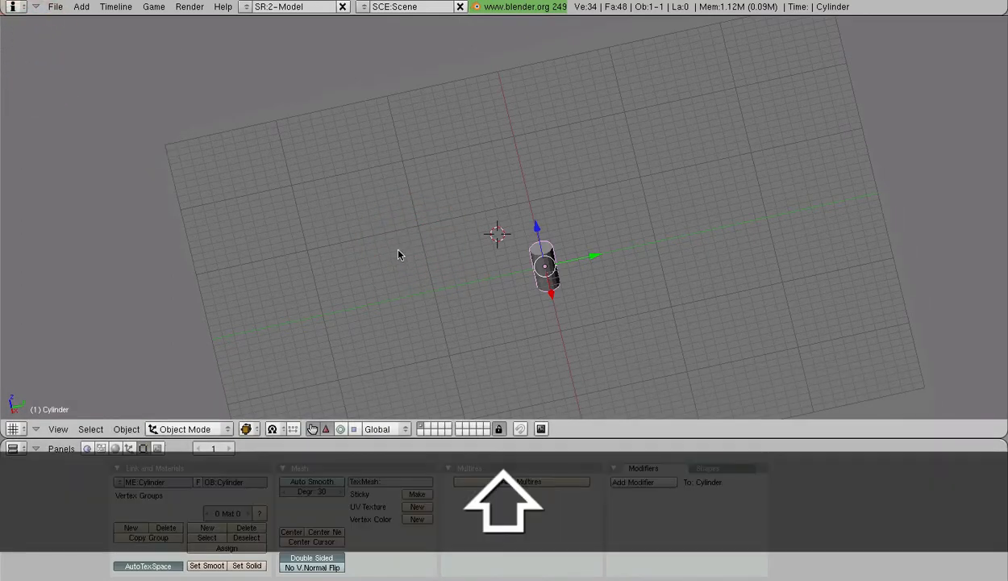
In Edit Mode, scale the whole cylinder mesh by 3 along the global Z axis and clear the selection
scroll(331, 196, "up", 3)
middle_click_drag(400, 254, 359, 193, "shift")
key("Tab")
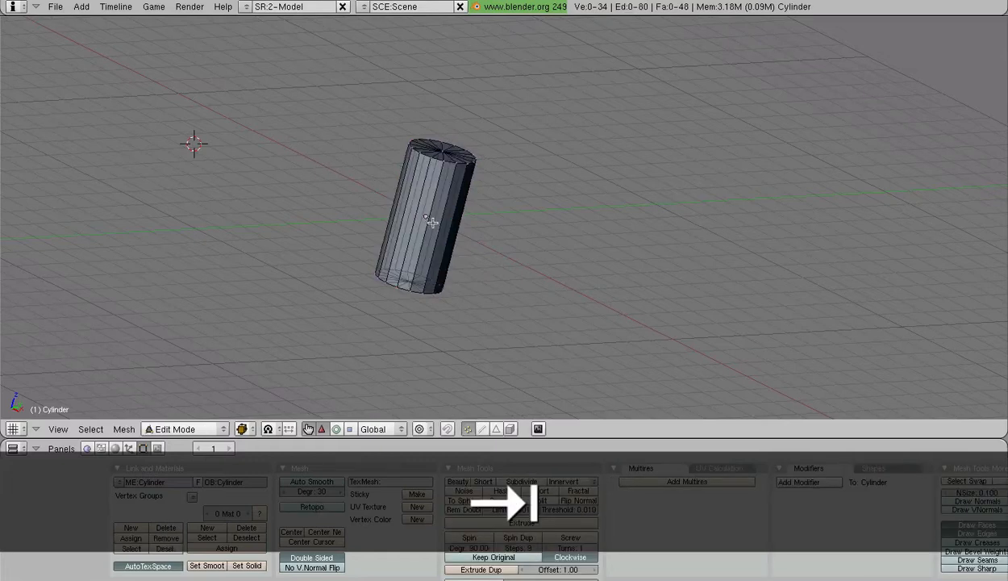
key("a")
key("s")
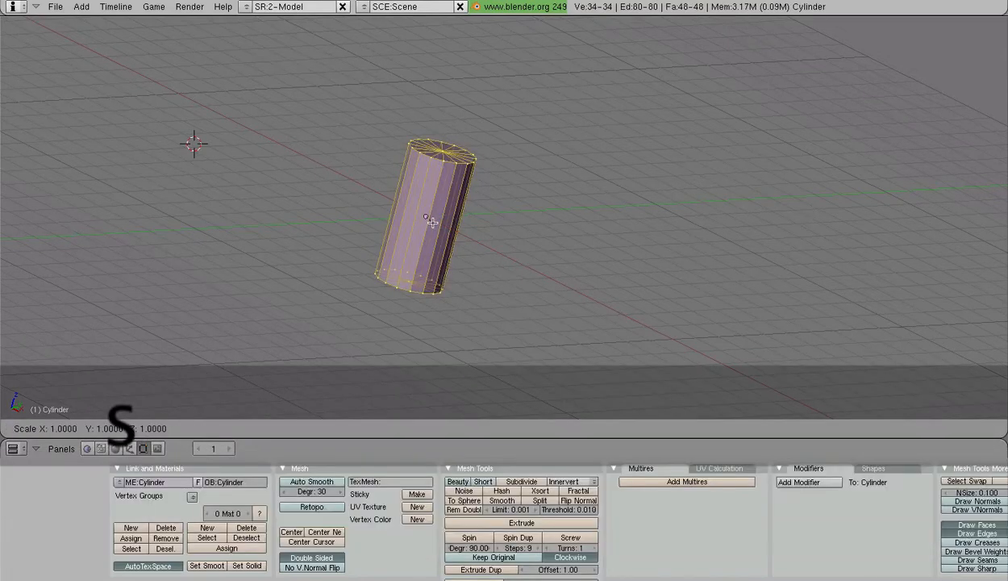
key("z")
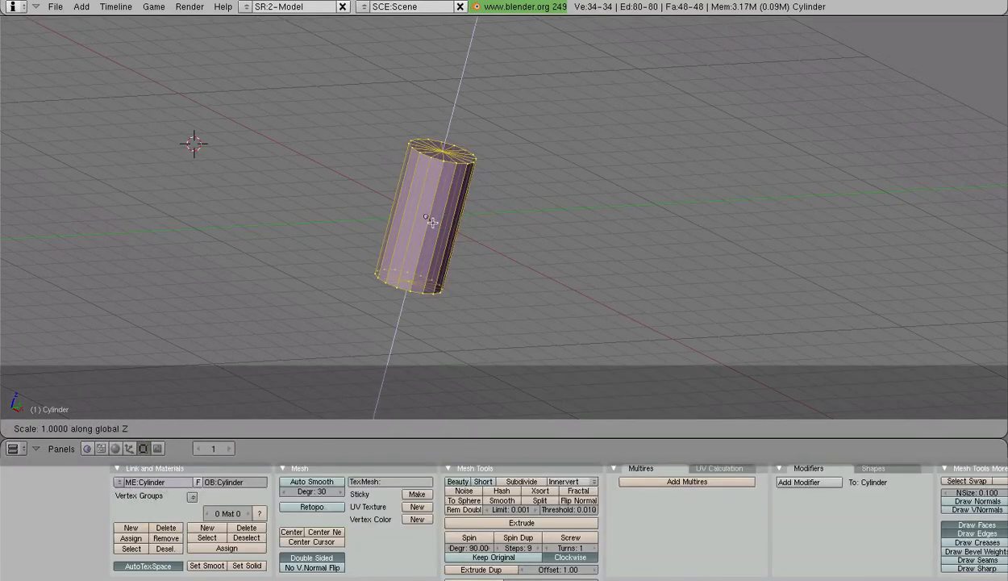
type("3")
key("Return")
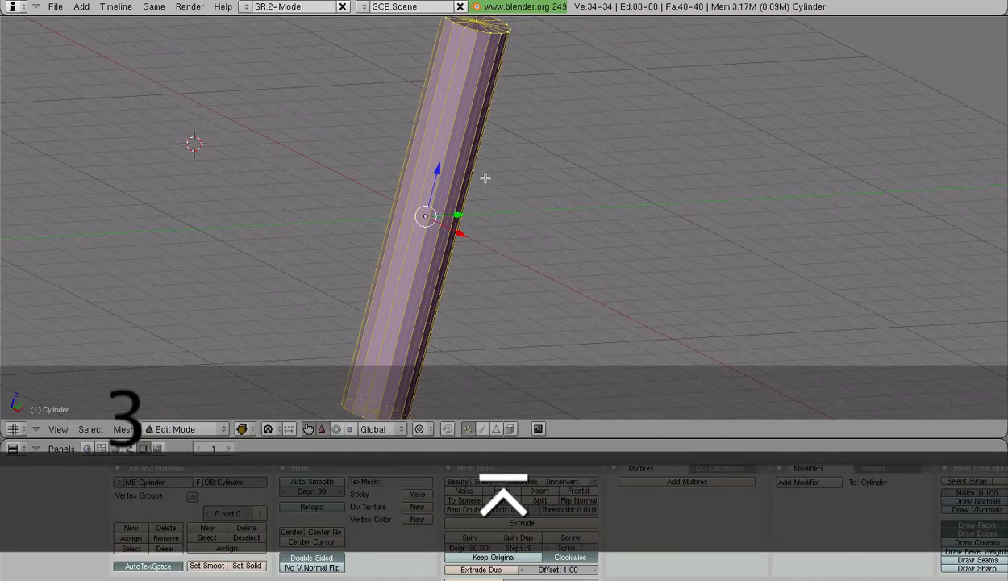
key("KP_3")
middle_click_drag(427, 159, 483, 170)
scroll(484, 169, "up", 2)
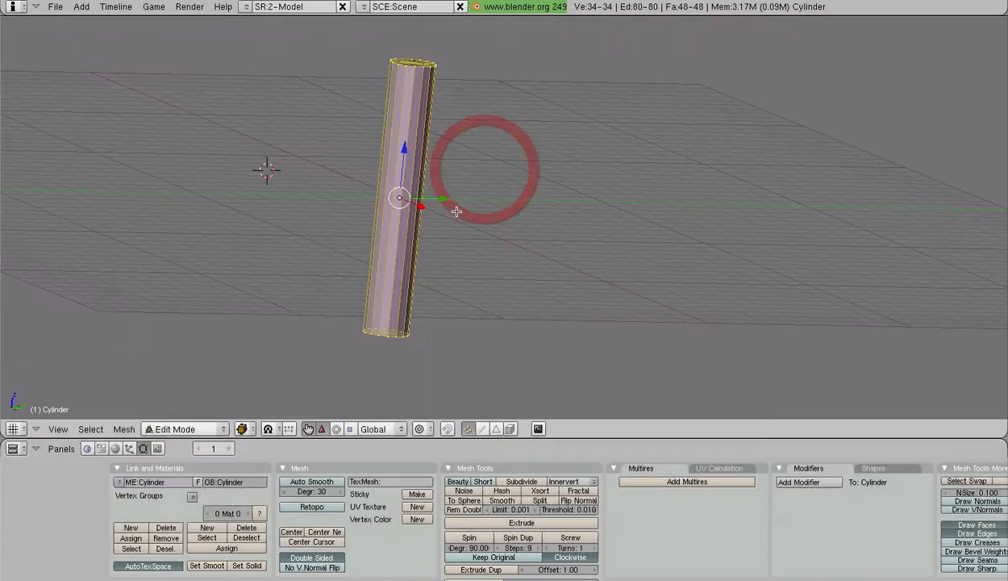
middle_click_drag(456, 211, 416, 254, "shift")
key("a")
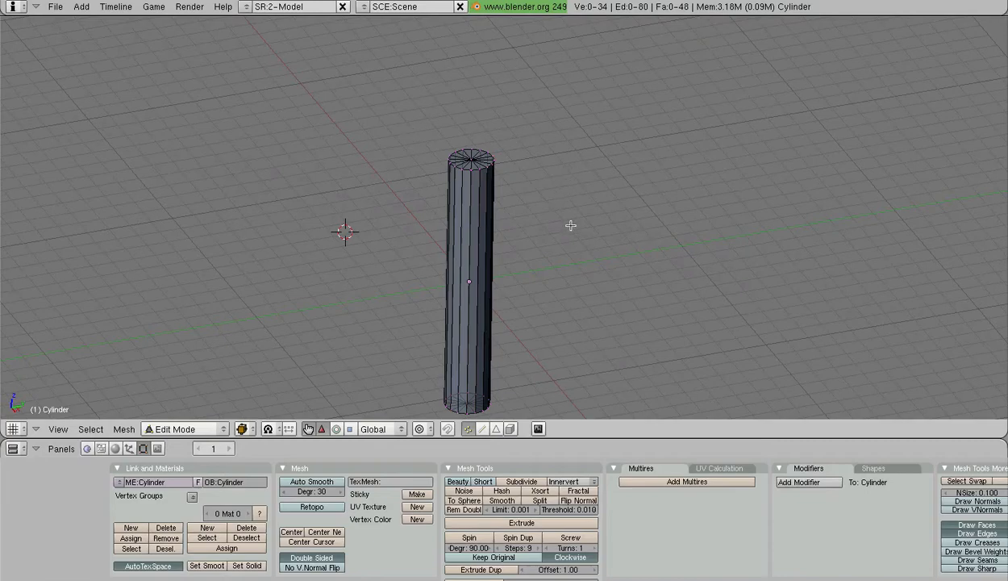
Select all vertices of the cylinder and show the whole mesh in front view
key("a")
middle_click_drag(594, 300, 589, 254)
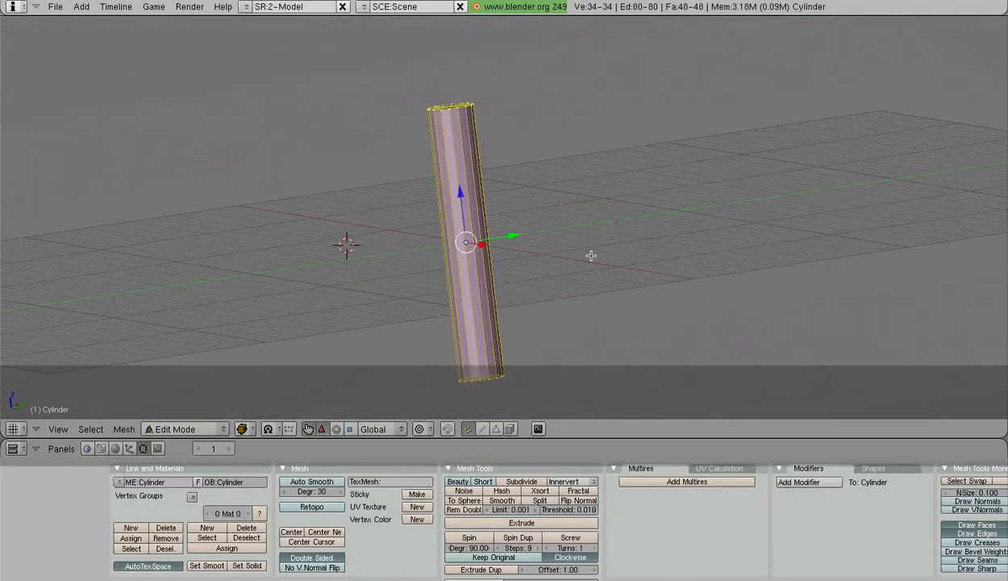
key("KP_1")
middle_click_drag(788, 233, 603, 280, "shift")
scroll(713, 219, "up", 2)
scroll(712, 220, "up", 5)
scroll(606, 273, "down", 6)
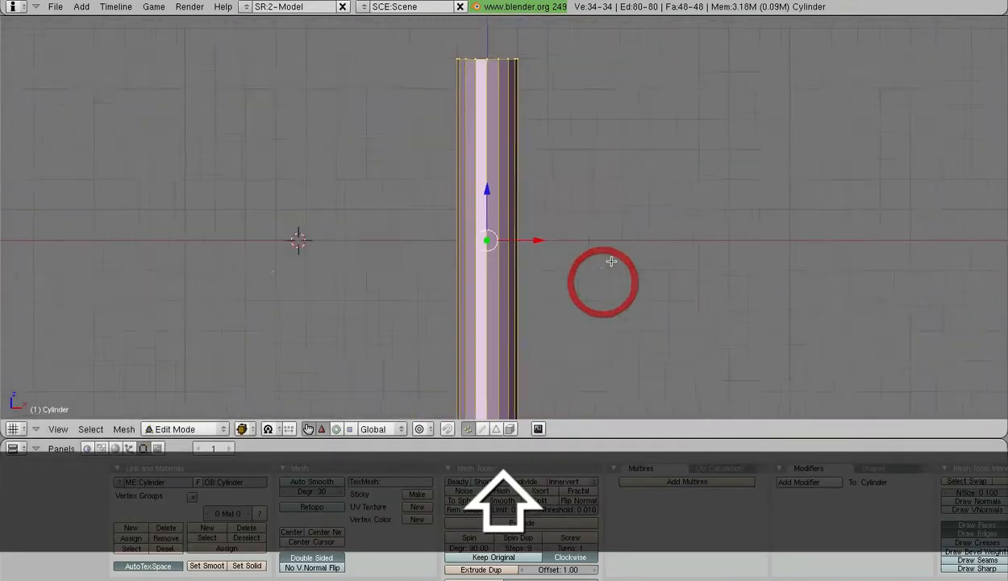
middle_click_drag(594, 242, 571, 258, "shift")
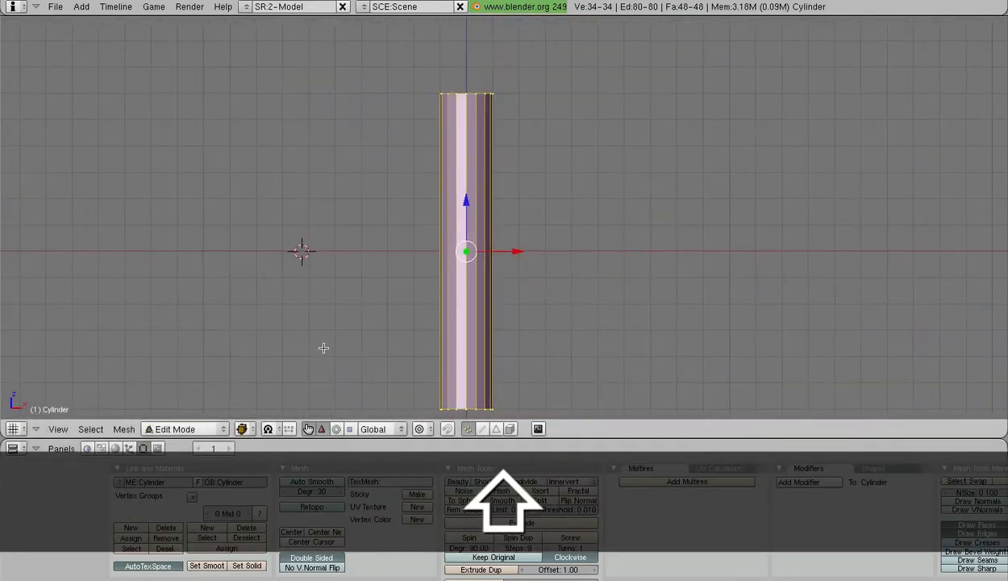
Try a freehand, slightly slanted Knife (Exact) cut across the cylinder's upper half, and undo it
key("k")
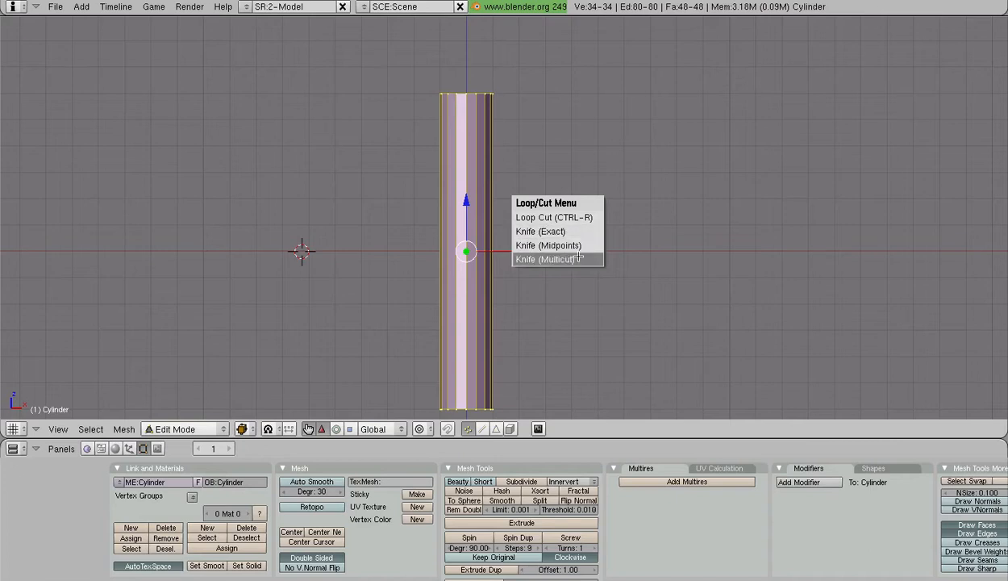
left_click(545, 232)
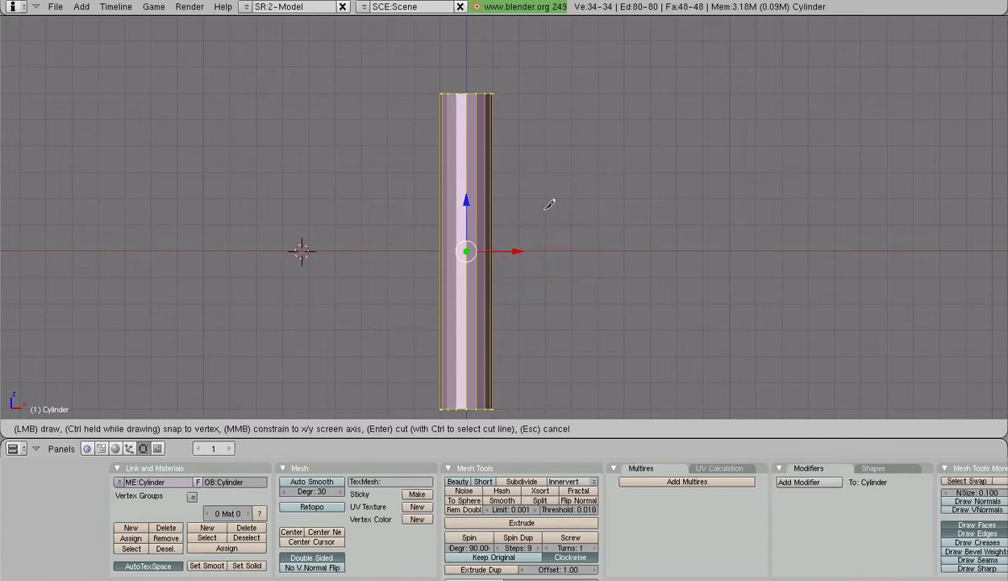
left_click_drag(535, 204, 337, 191)
key("Return")
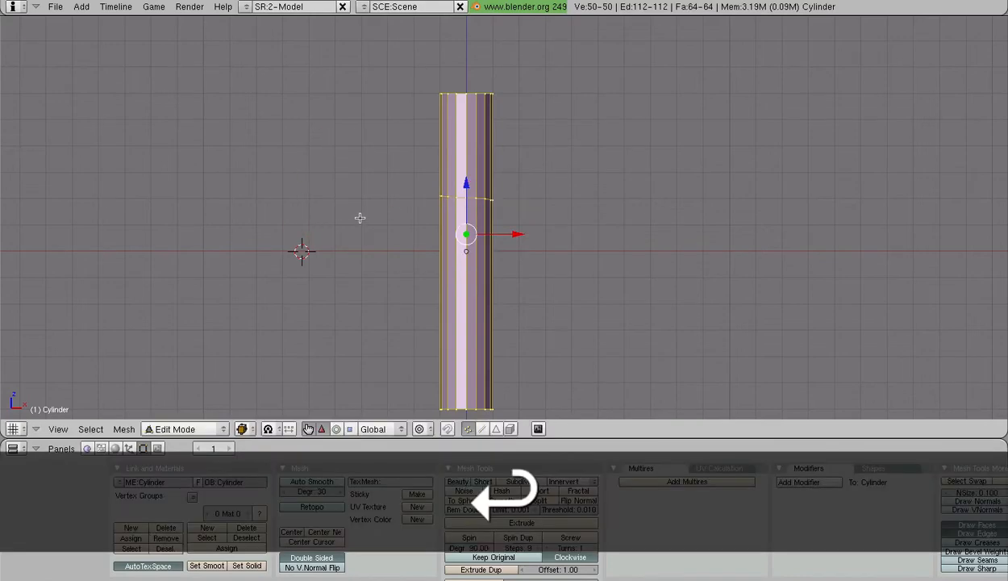
scroll(360, 216, "up", 6)
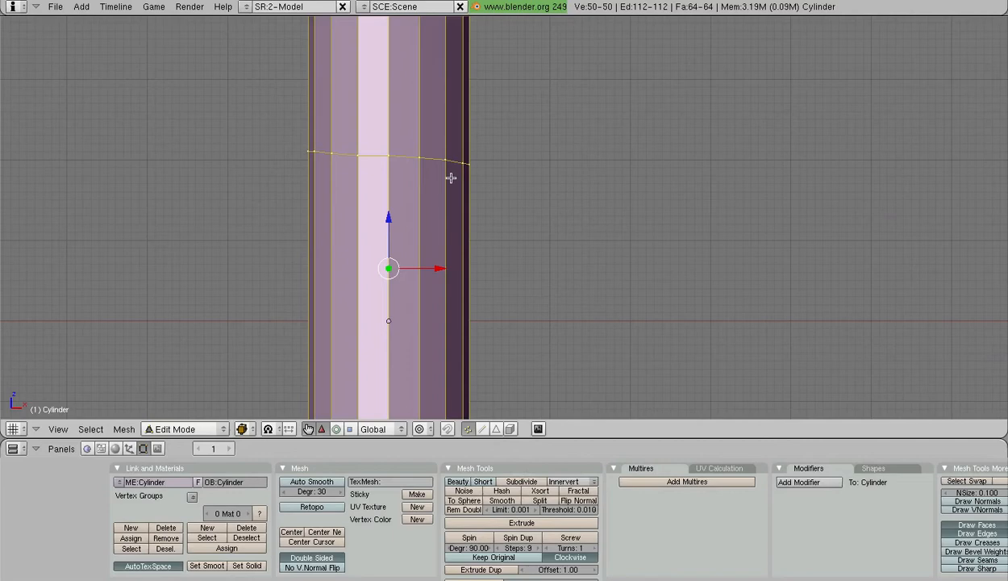
scroll(553, 182, "down", 3)
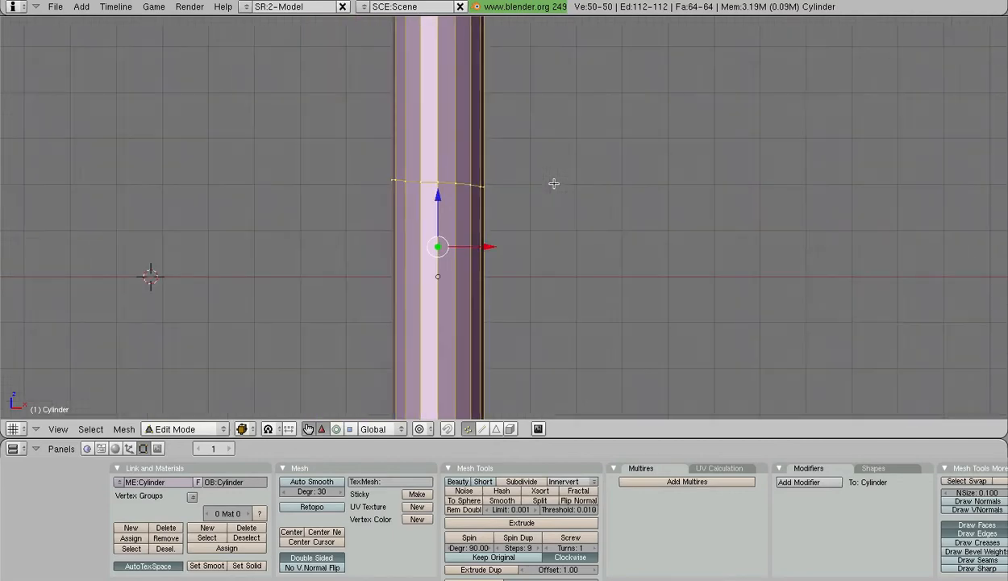
scroll(562, 211, "down", 3)
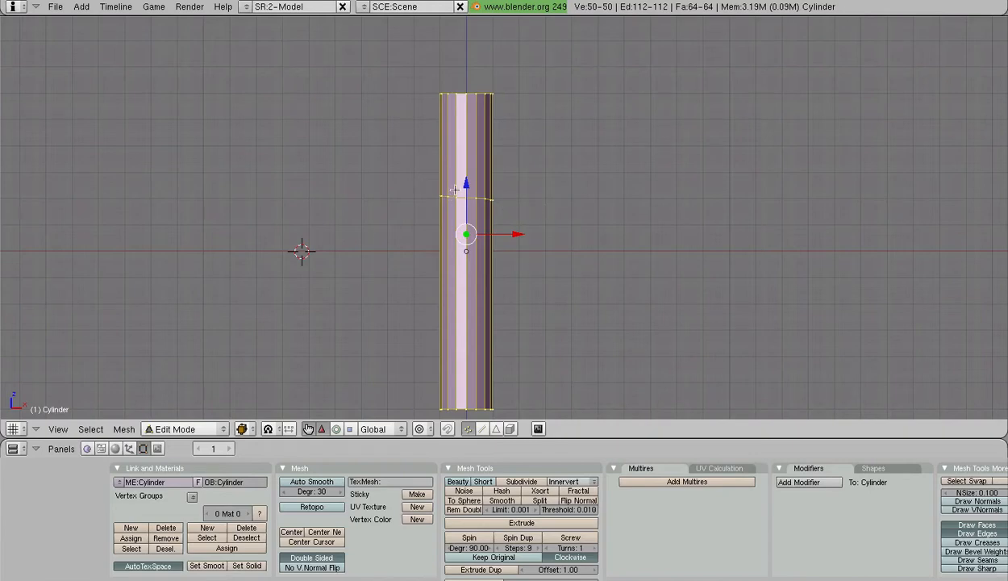
key("ctrl+z")
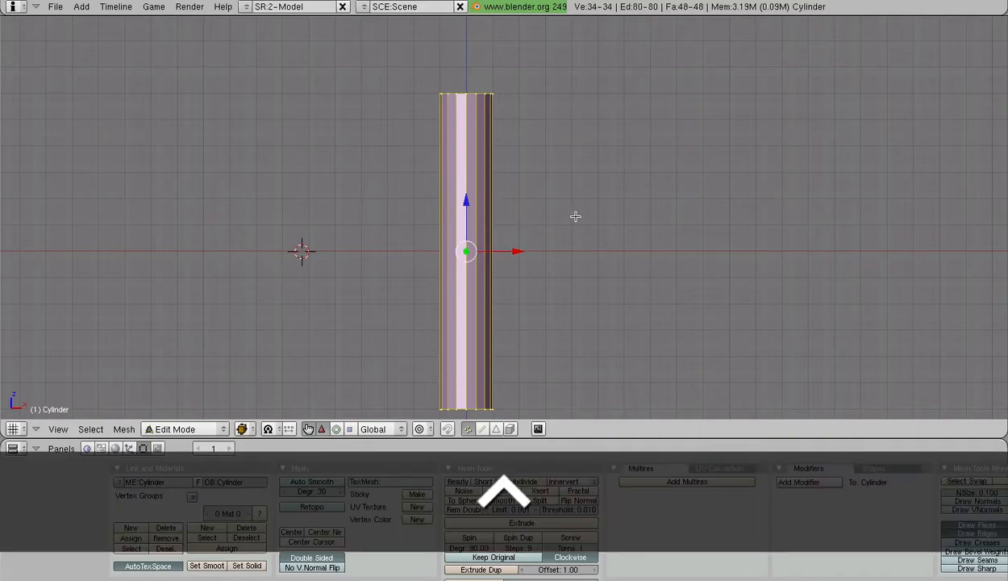
key("k")
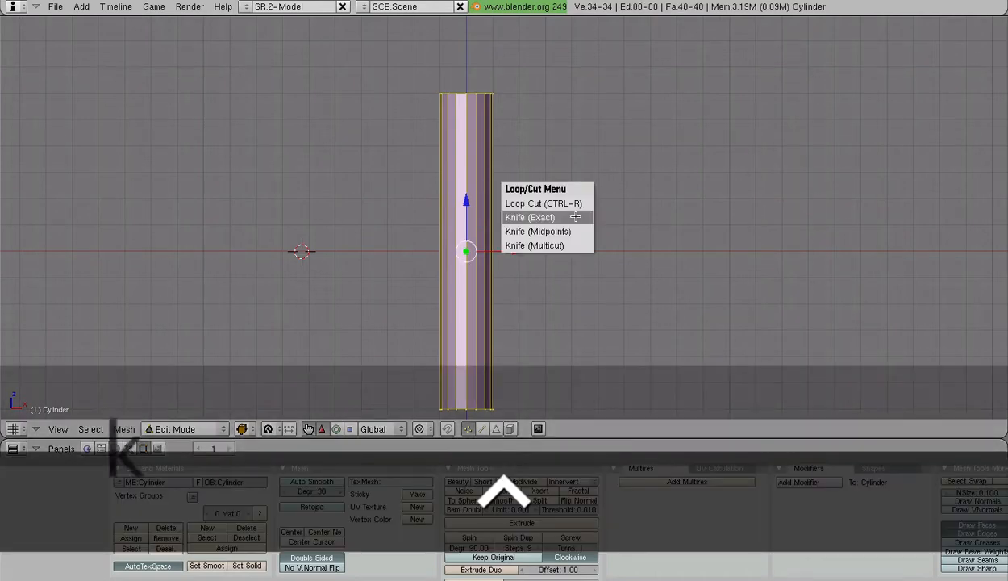
left_click(523, 218)
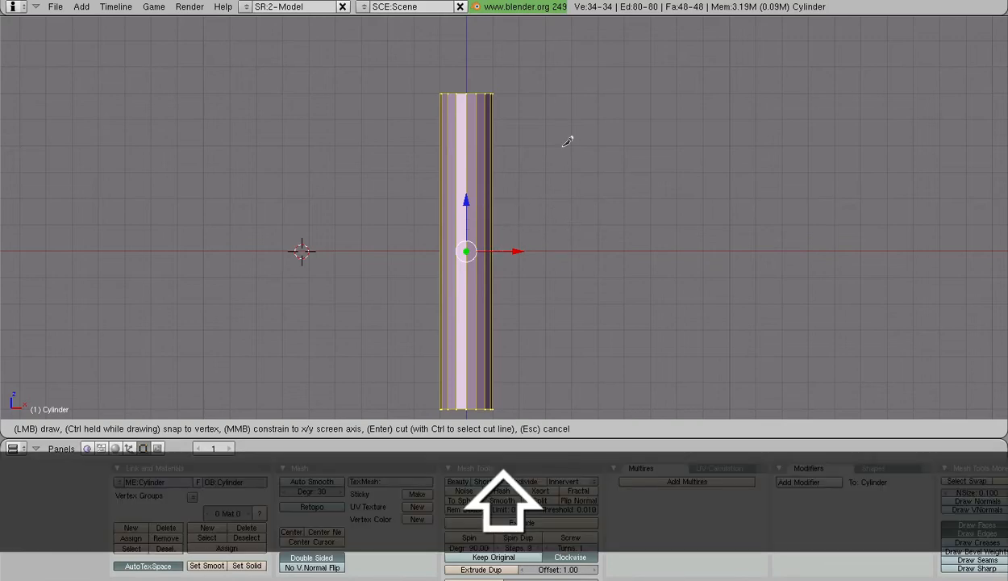
right_click(537, 153)
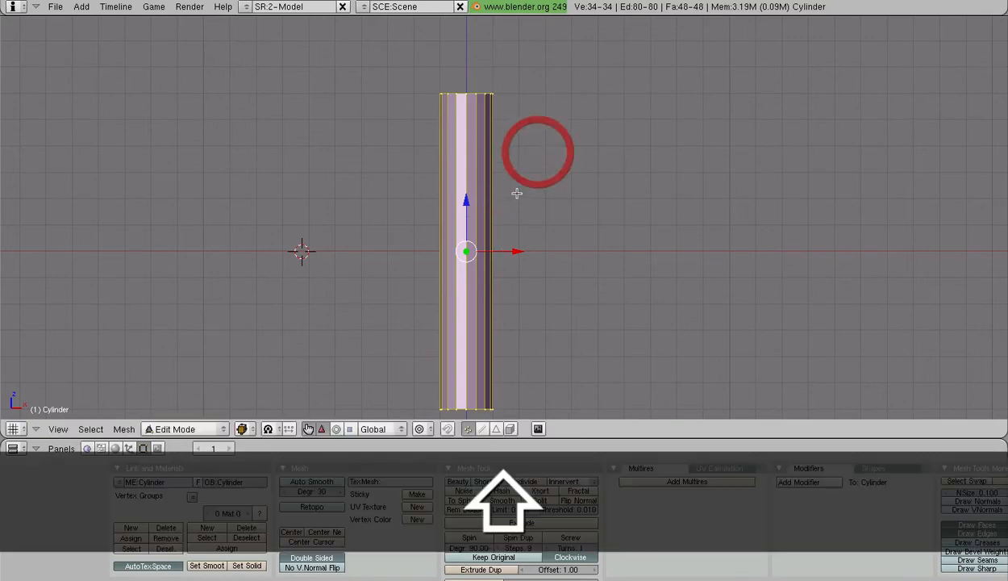
Try moving the whole cylinder mesh with grid snapping by 2 units along X and Z, and undo the move
key("g")
left_click(570, 152)
key("ctrl")
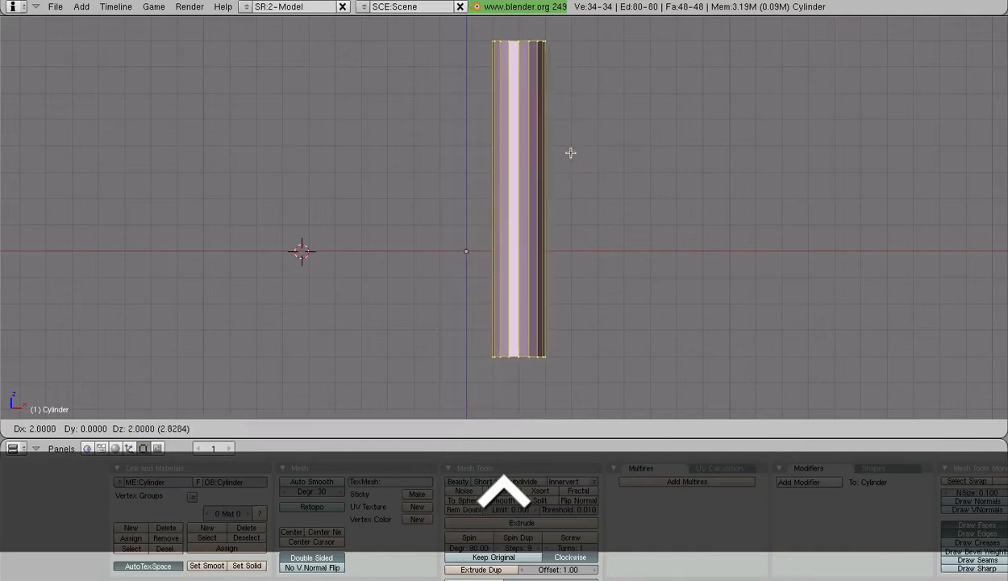
key("ctrl+z")
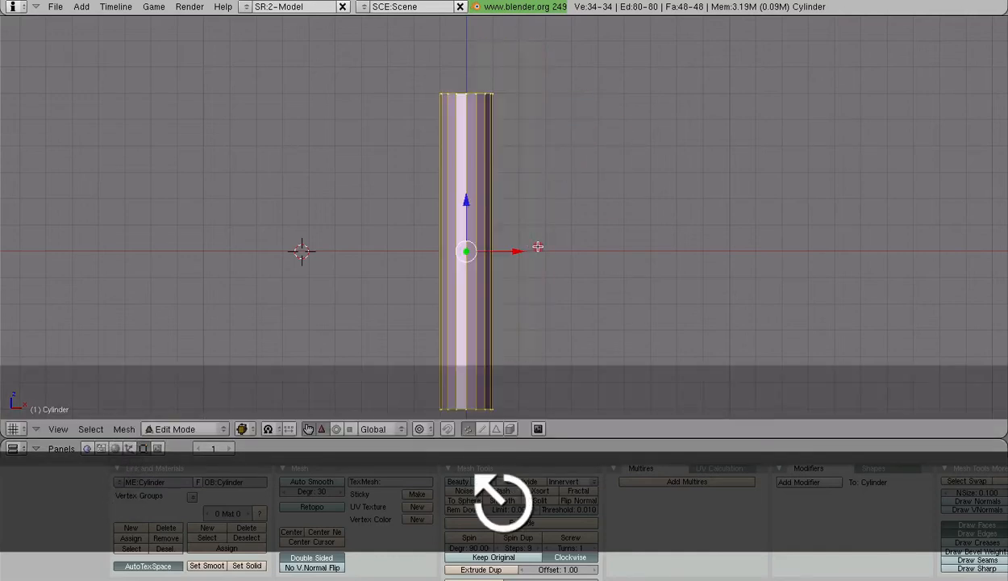
middle_click_drag(538, 247, 558, 185, "shift")
middle_click_drag(479, 202, 490, 206, "ctrl")
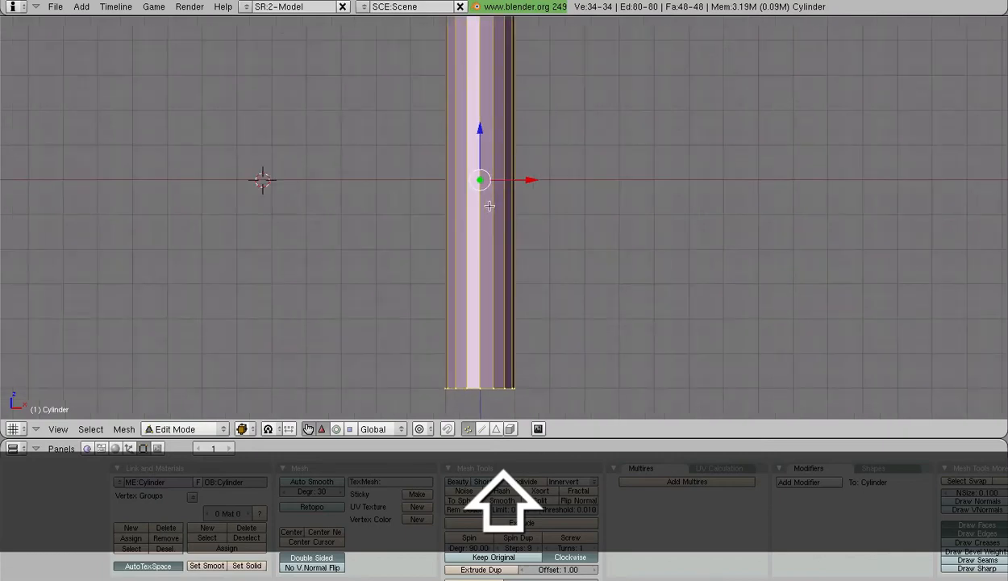
middle_click_drag(531, 172, 518, 200, "shift")
scroll(518, 197, "down", 1)
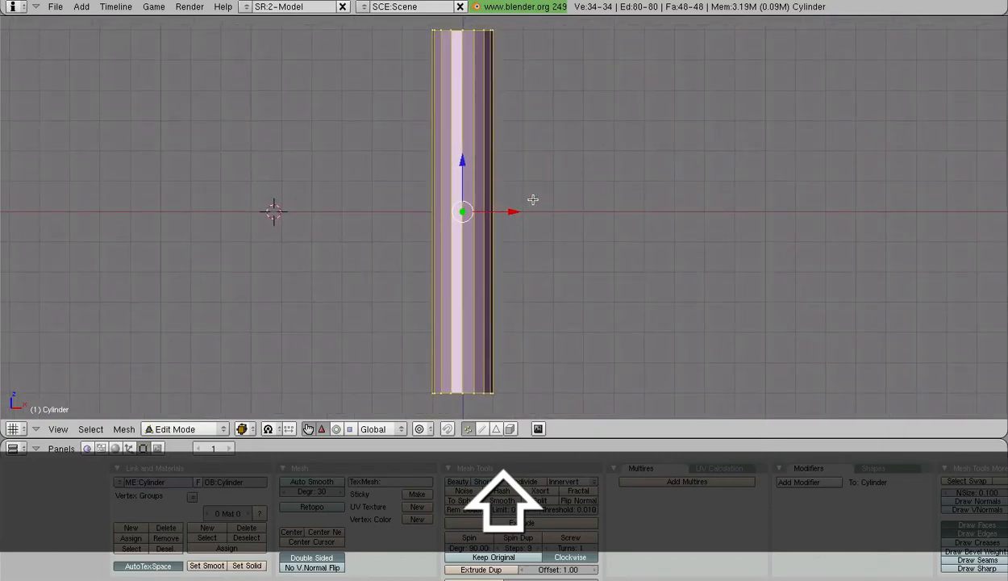
Try a Knife (Exact) cut across the cylinder's upper half in front view, constrained to the horizontal screen axis
key("k")
left_click(538, 197)
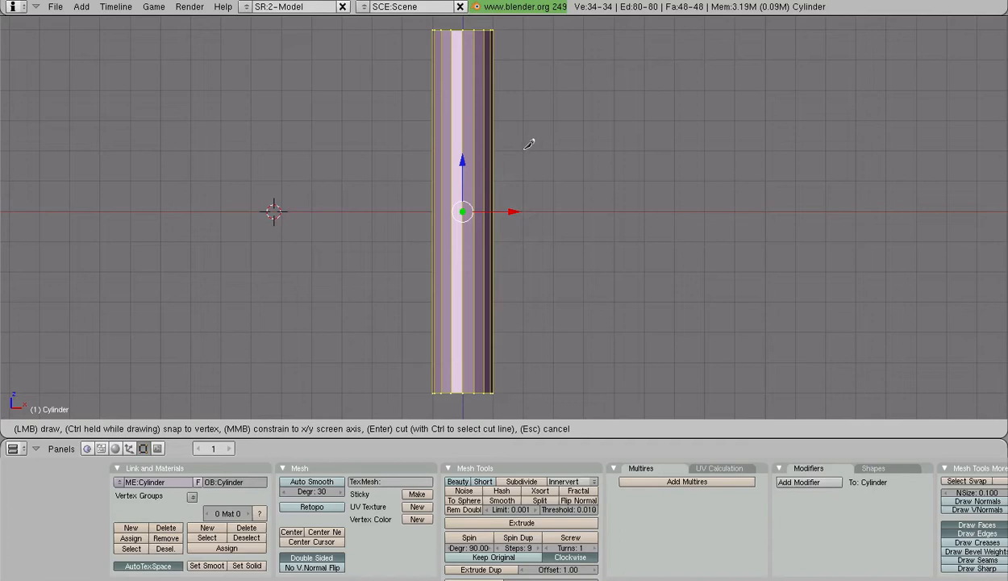
mouse_move(524, 149)
left_mouse_down()
mouse_move(199, 144)
mouse_move(540, 140)
left_mouse_up()
middle_click(421, 134)
left_click(369, 129)
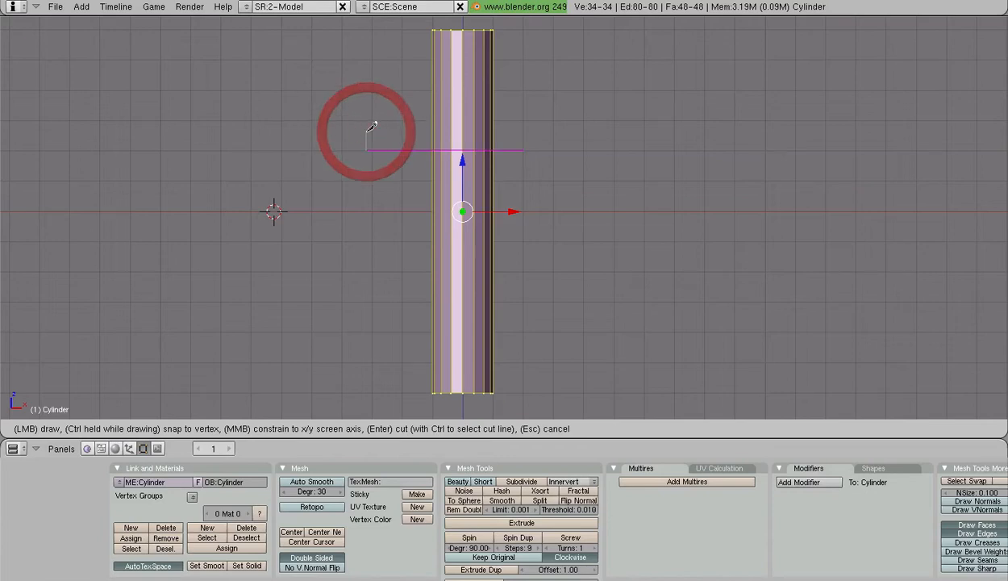
key("Return")
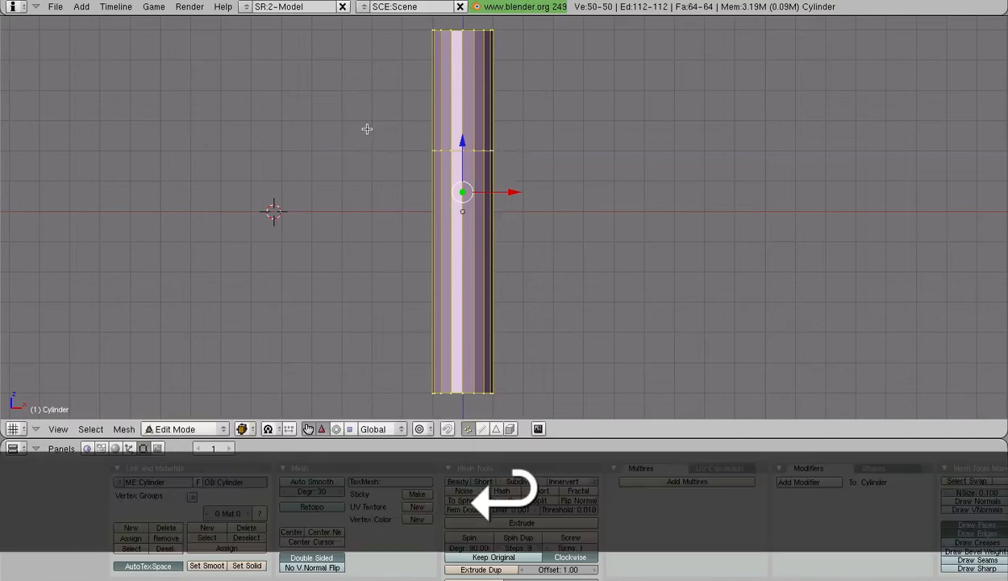
scroll(460, 172, "up", 7)
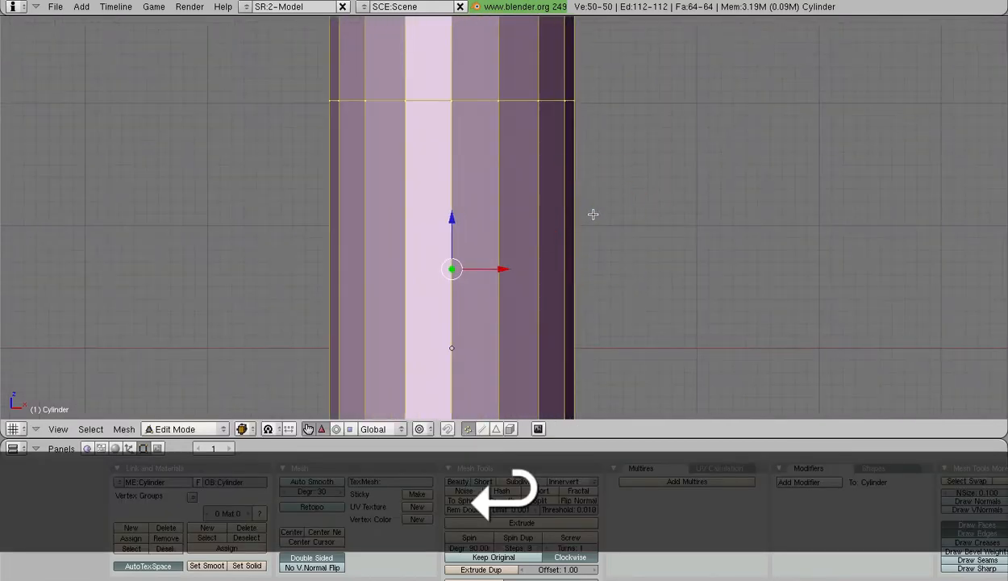
scroll(625, 165, "down", 3)
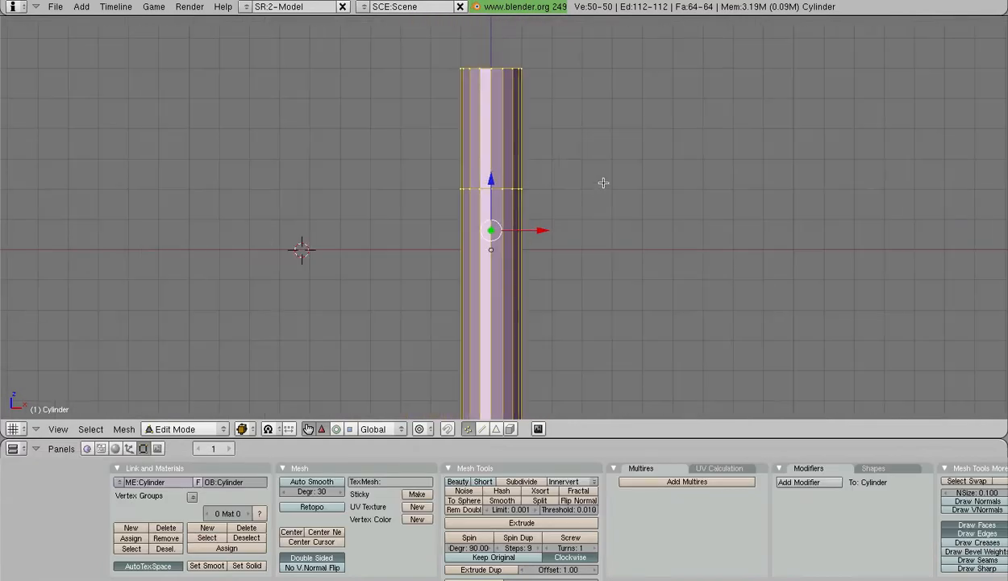
scroll(575, 193, "down", 3)
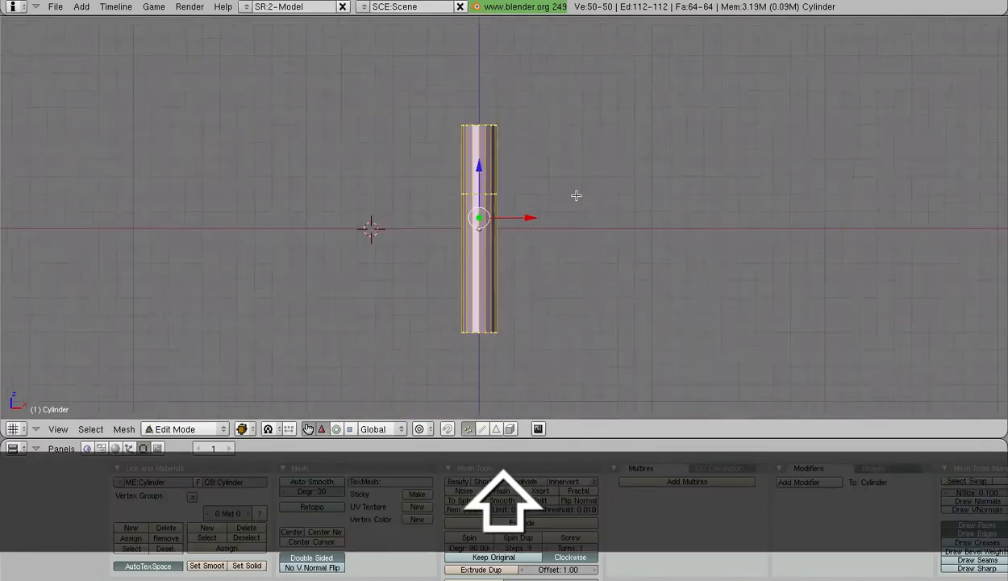
scroll(563, 200, "up", 3)
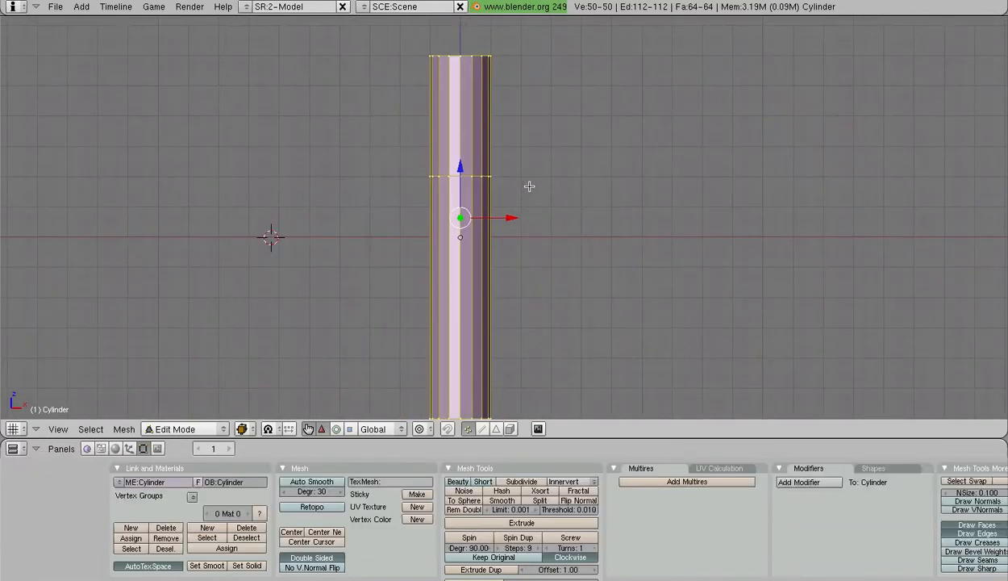
Try moving only the cut's edge loop up the Z axis by about 0.54, and undo both the move and the cut
key("a")
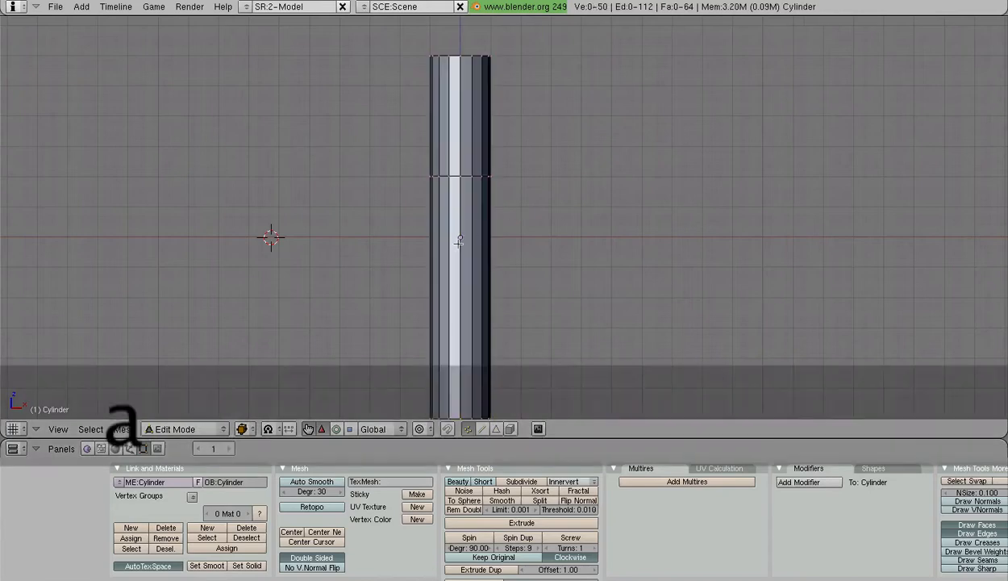
middle_click_drag(447, 238, 517, 267, "shift")
scroll(621, 208, "up", 3)
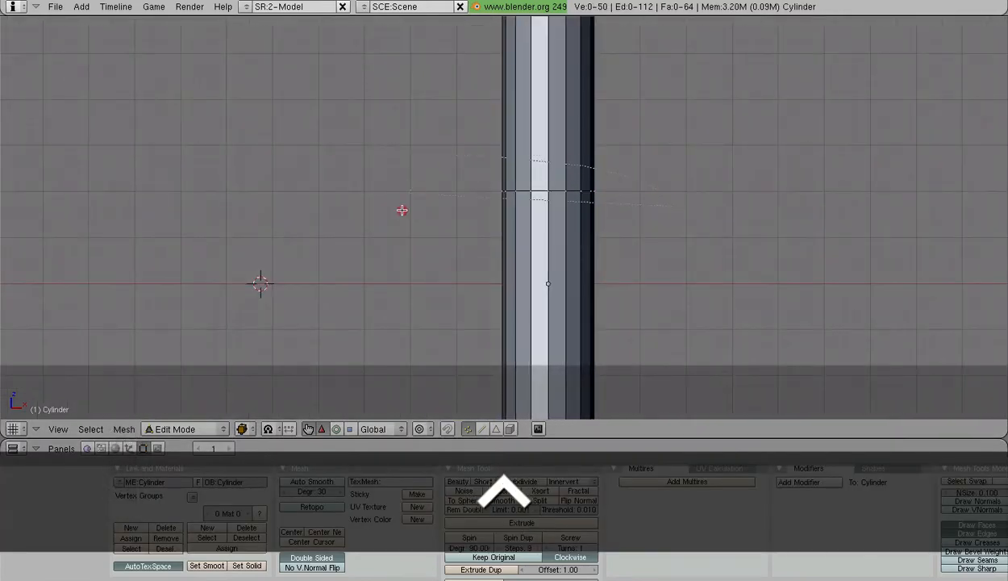
right_click(416, 237, "alt")
scroll(557, 182, "down", 1)
left_click_drag(540, 143, 544, 104)
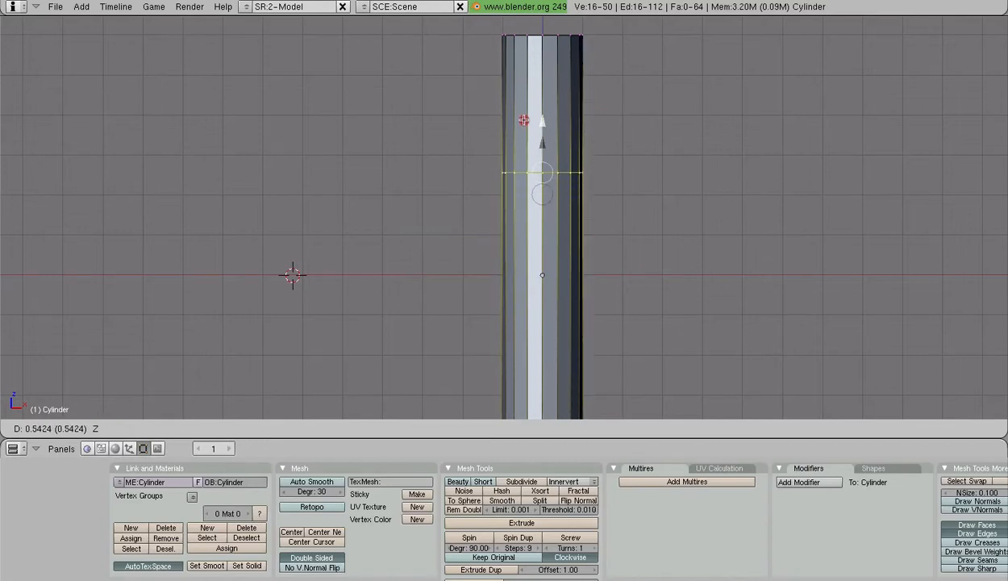
left_click(524, 122)
middle_click_drag(586, 258, 457, 250, "shift")
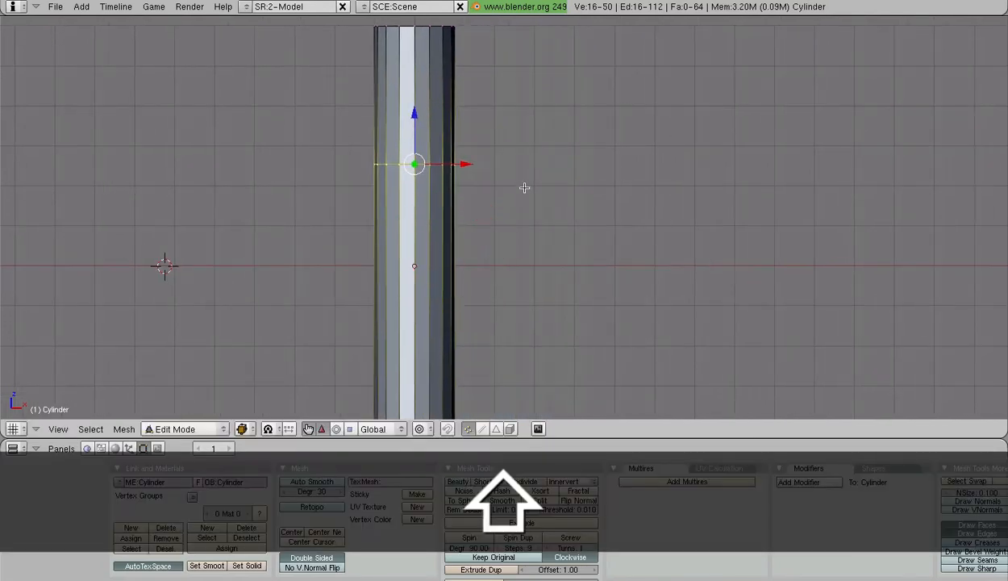
key("ctrl+z")
key("ctrl+z")
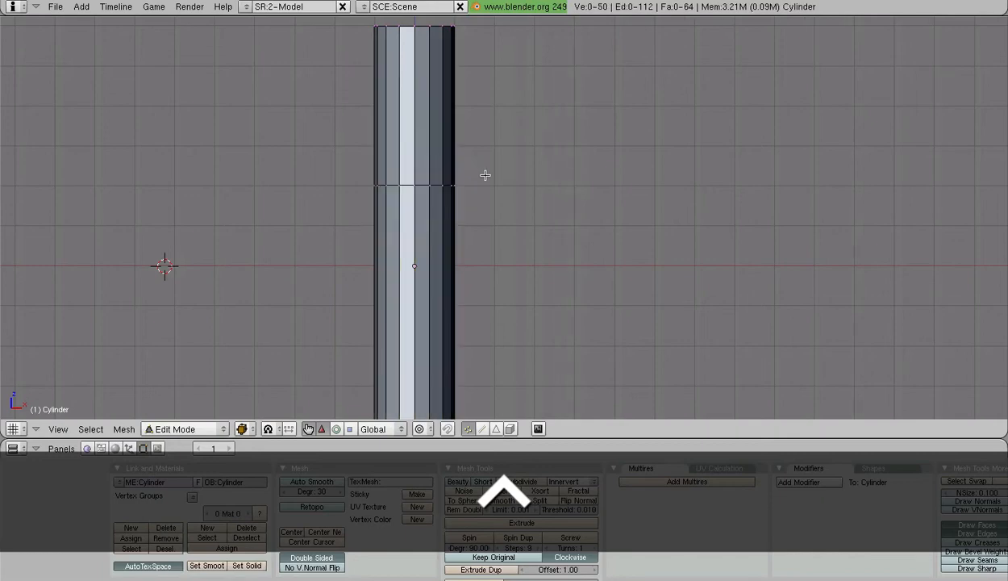
key("ctrl+z")
key("ctrl+z")
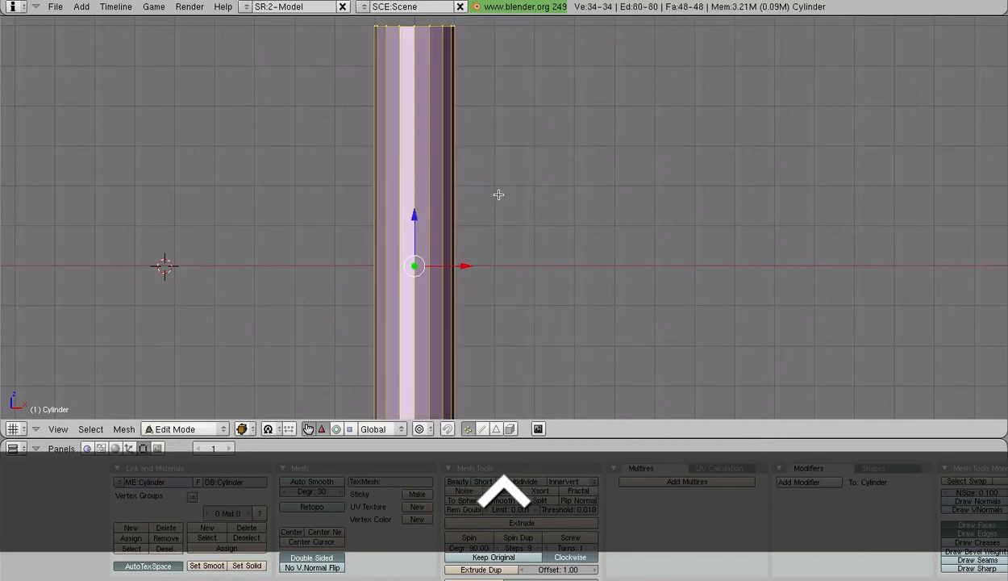
With the whole mesh selected, try a freehand Knife (Midpoints) cut across the cylinder in front view
key("a")
scroll(567, 237, "down", 2)
key("a")
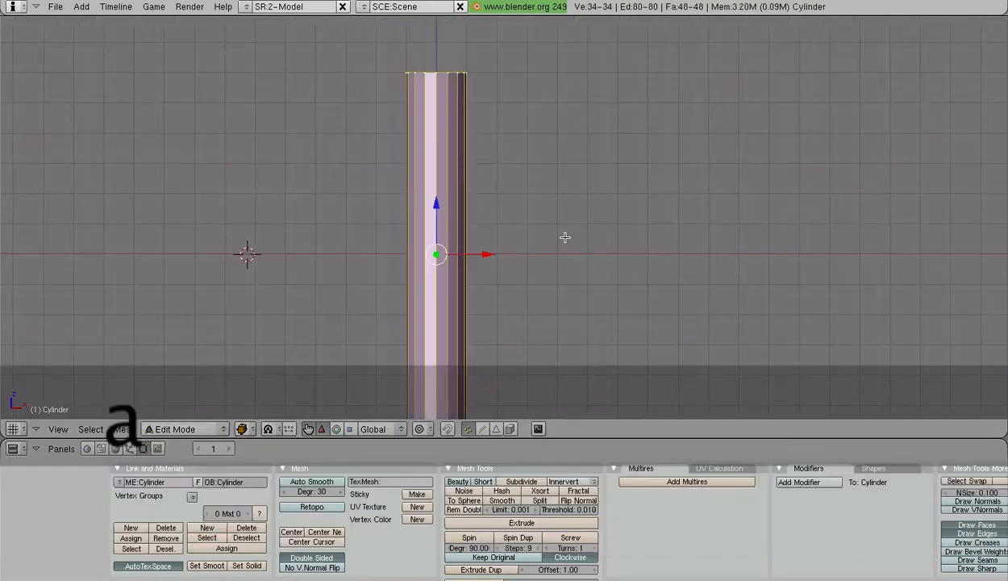
key("k")
left_click(563, 253)
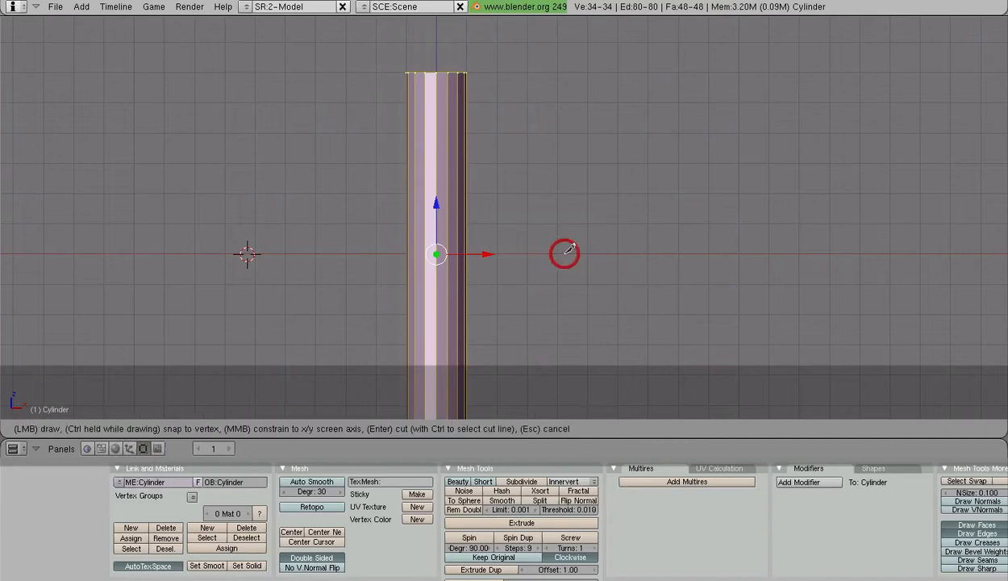
left_click_drag(564, 255, 307, 259)
key("Return")
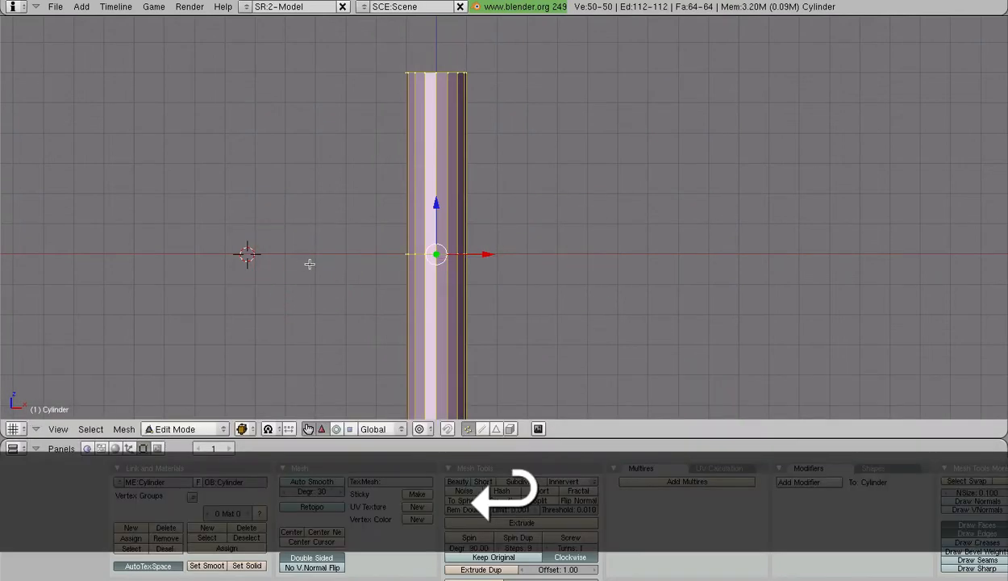
Examine the midpoint cut up close and from several angles, undo it and restore front view
scroll(436, 257, "up", 3)
middle_click_drag(437, 257, 633, 225, "shift")
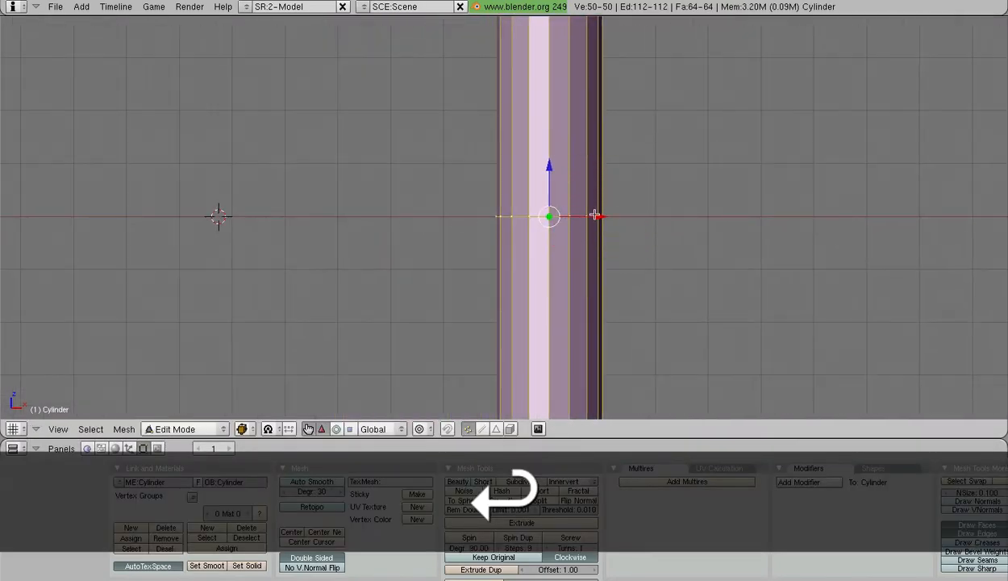
scroll(641, 245, "up", 2)
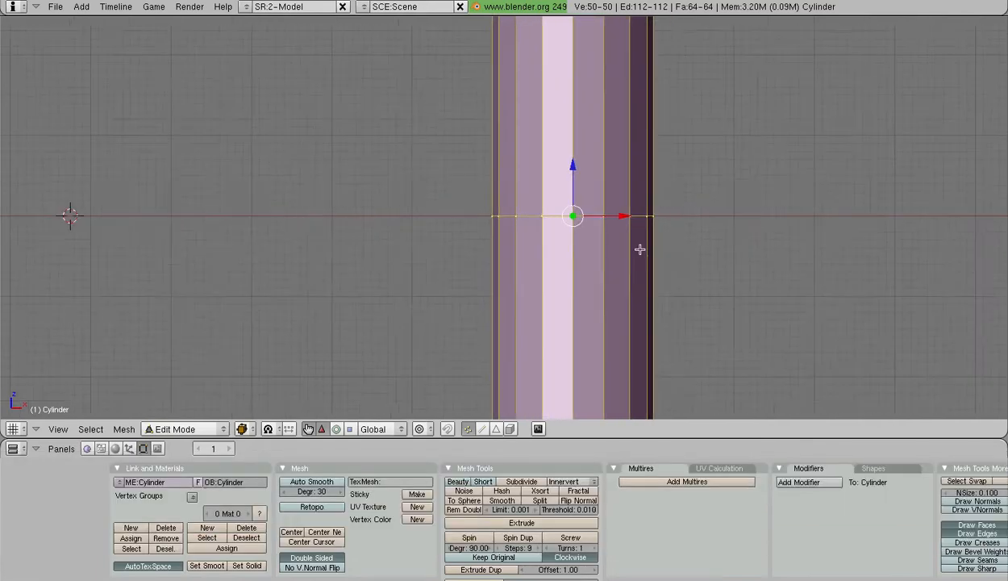
scroll(569, 187, "down", 5)
middle_click_drag(569, 187, 467, 231)
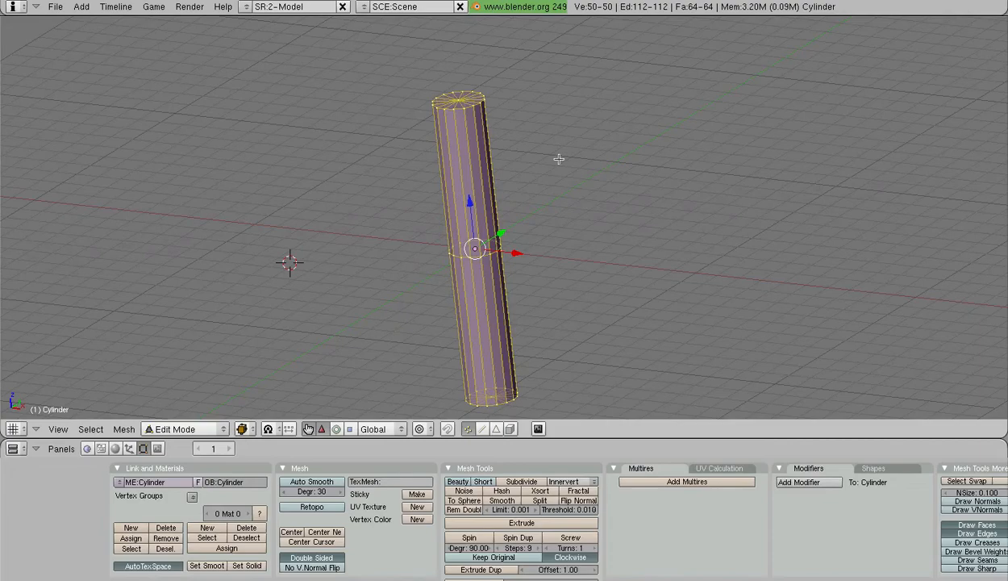
middle_click_drag(427, 239, 603, 205)
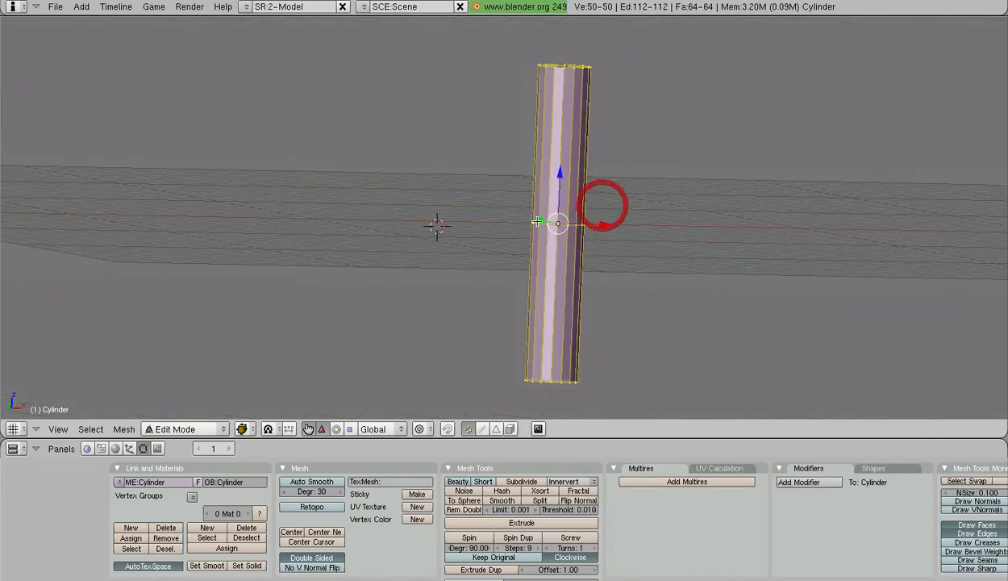
scroll(527, 230, "up", 3)
middle_click_drag(527, 230, 393, 243, "shift")
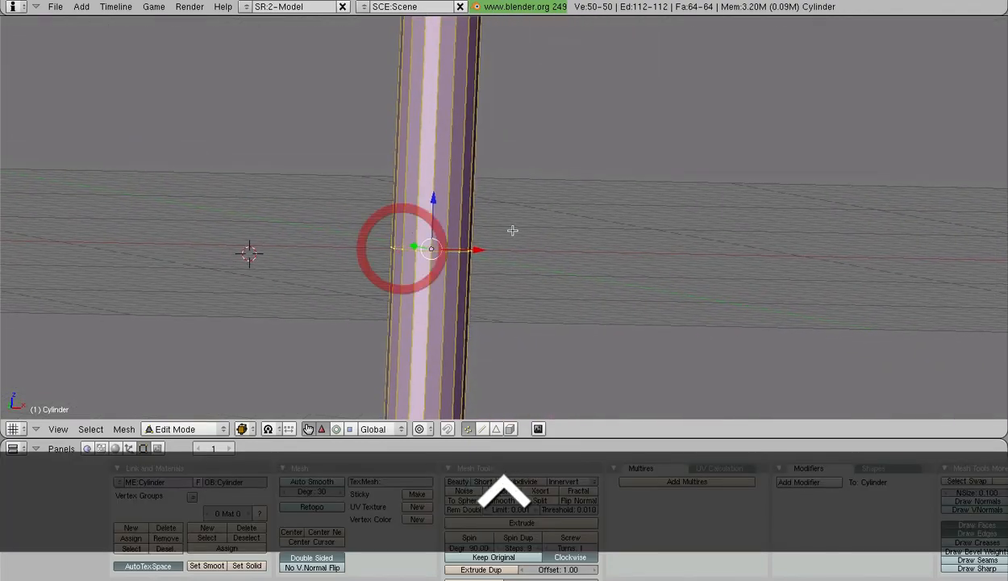
key("ctrl+z")
scroll(528, 187, "down", 4)
key("KP_1")
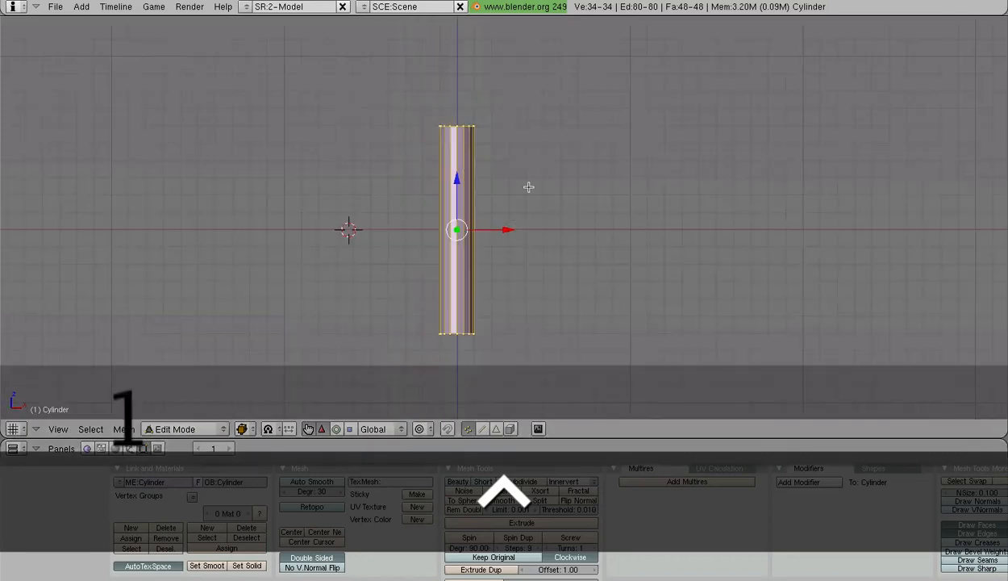
Try a freehand Knife (Midpoints) cut across the cylinder from an angled view, inspect the loop and undo the cut
middle_click_drag(527, 191, 575, 289)
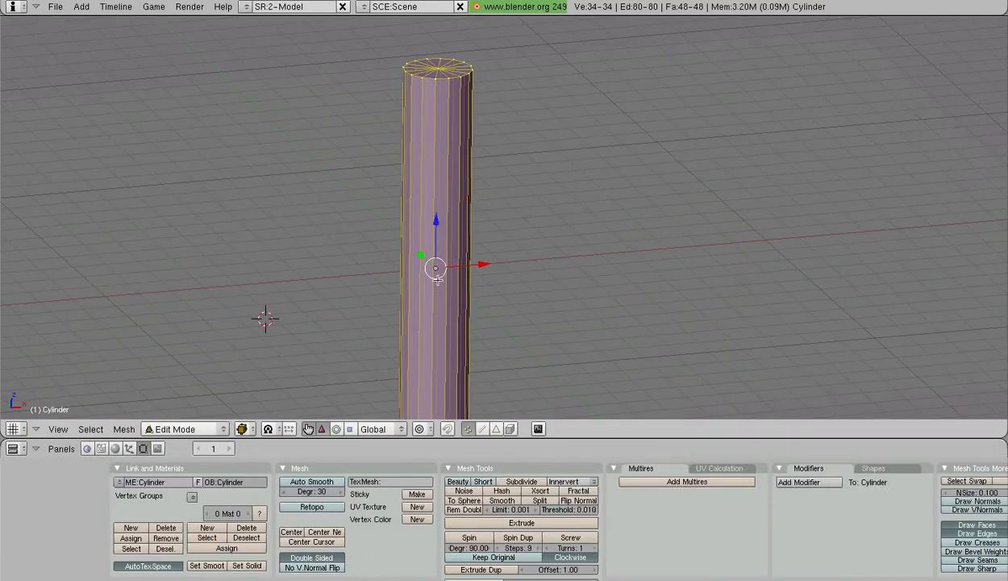
key("k")
left_click(511, 276)
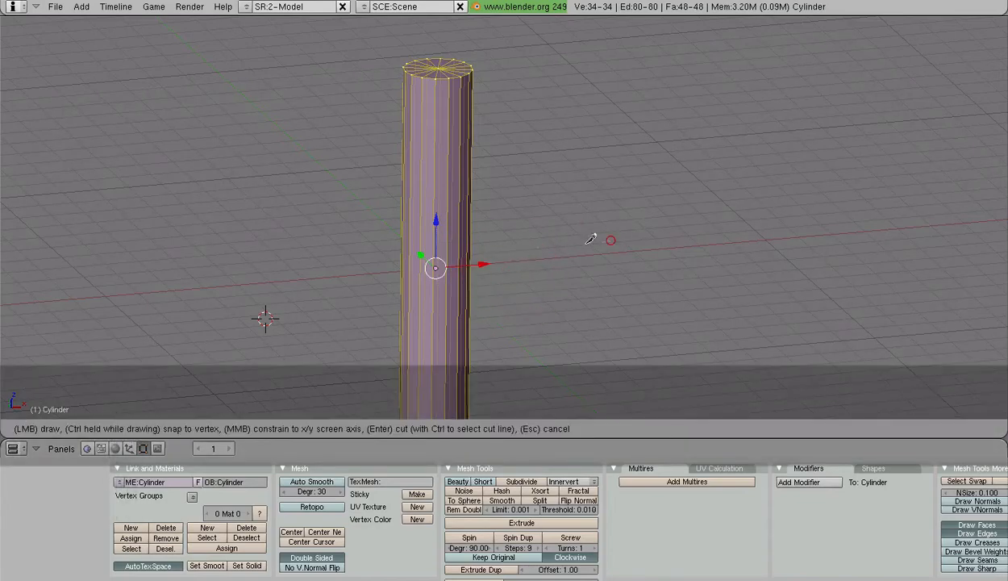
left_click_drag(591, 239, 300, 230)
key("Return")
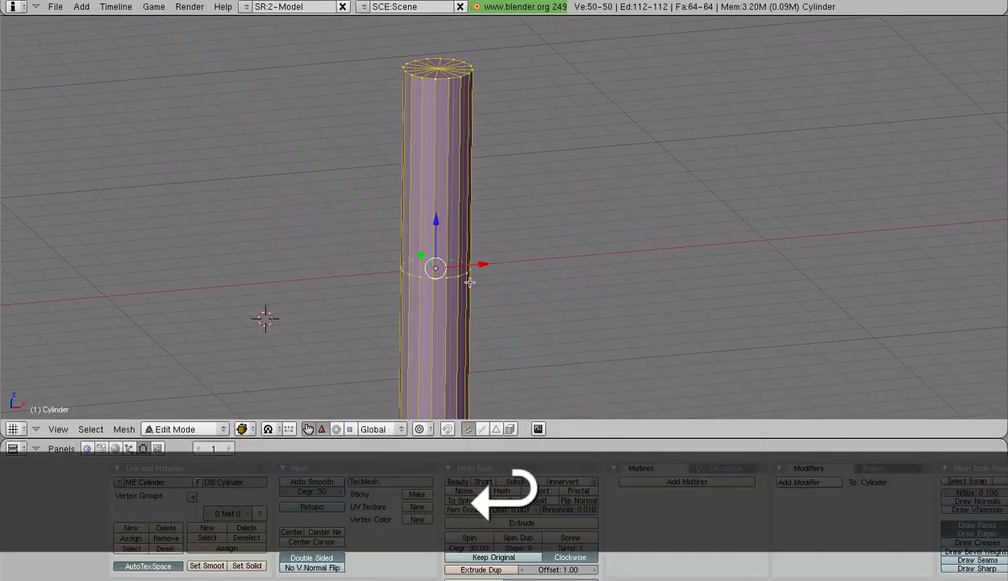
scroll(470, 283, "up", 2)
middle_click_drag(468, 285, 529, 258)
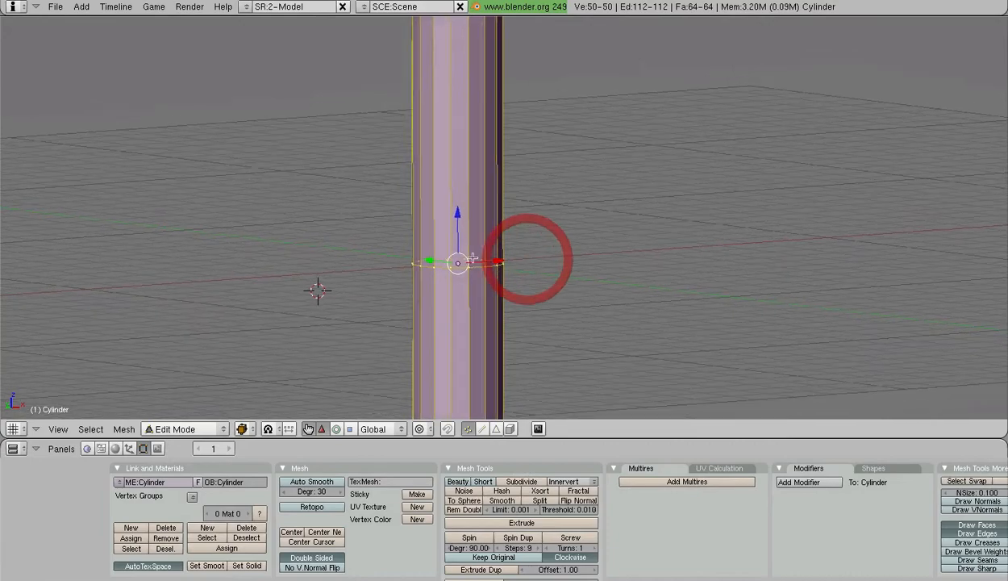
middle_click_drag(429, 269, 494, 290)
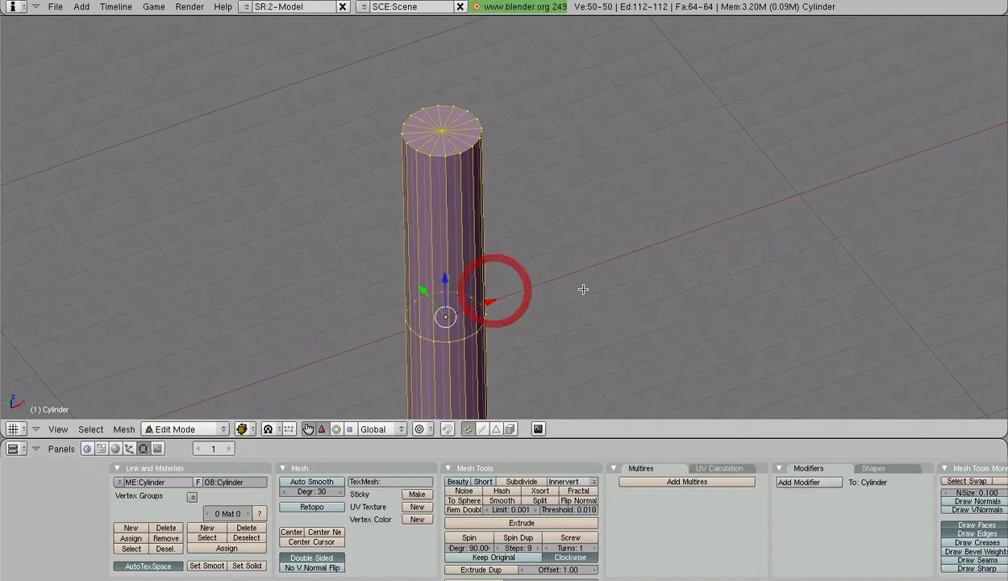
key("g")
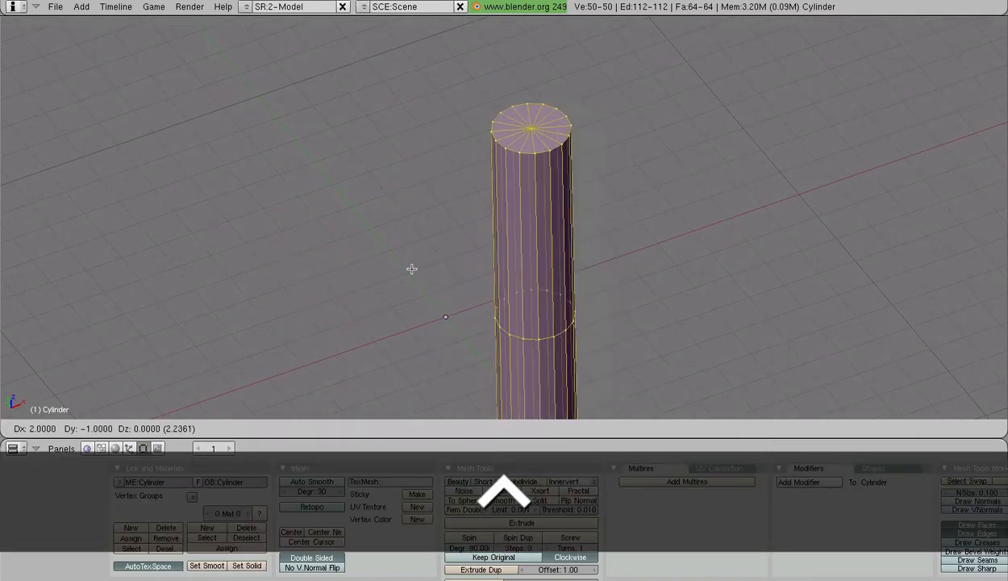
key("Escape")
Select the whole mesh, try a freehand Knife (Exact) cut across the cylinder from the angled view, and undo it
key("a")
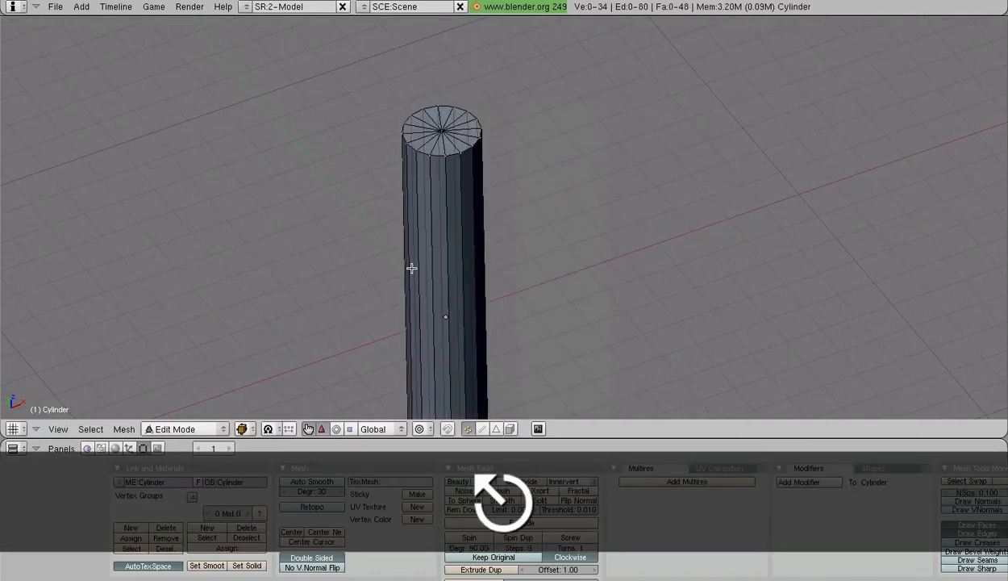
key("a")
key("k")
left_click(481, 264)
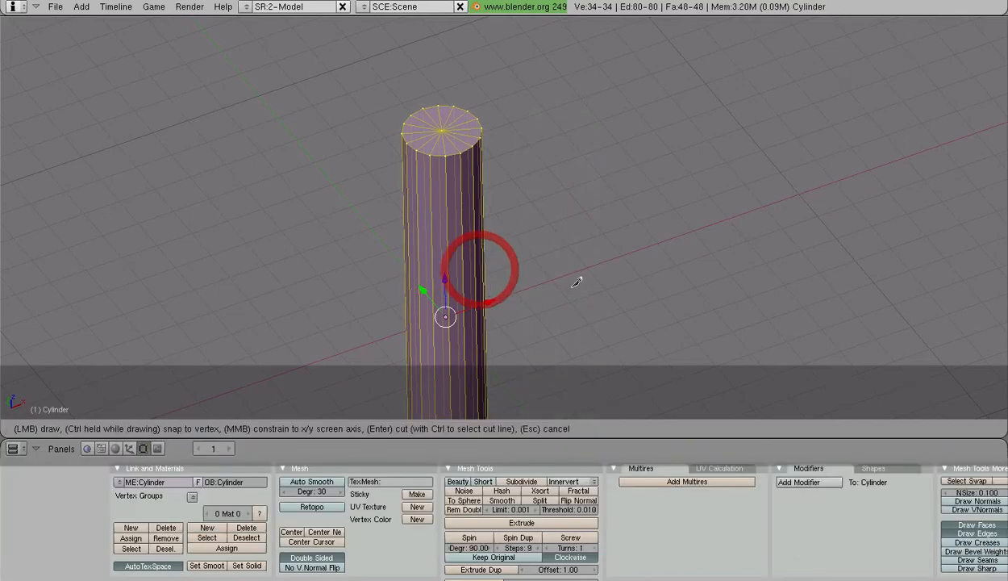
key("Return")
middle_click_drag(416, 319, 706, 255)
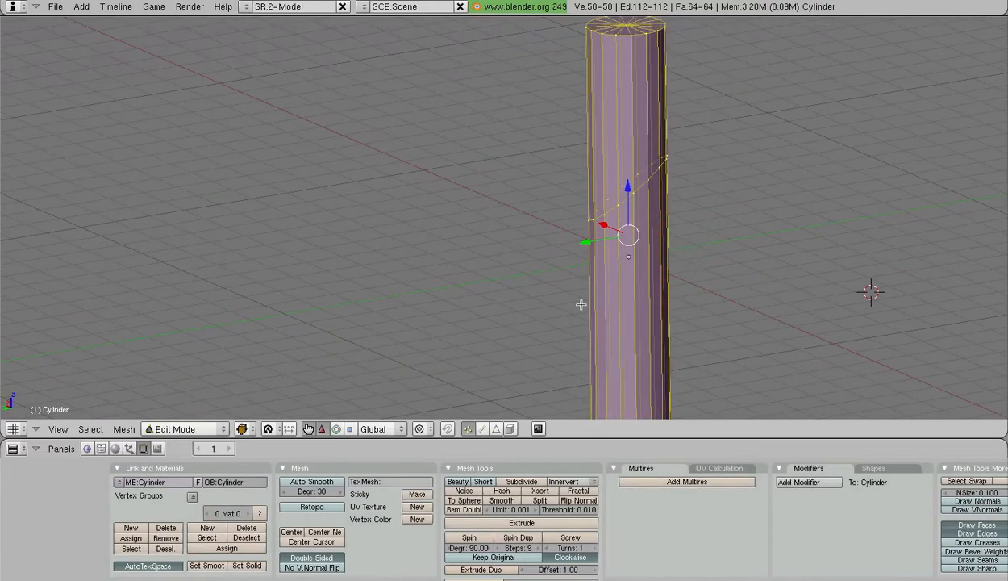
middle_click_drag(581, 304, 309, 297, "shift")
scroll(490, 290, "down", 2)
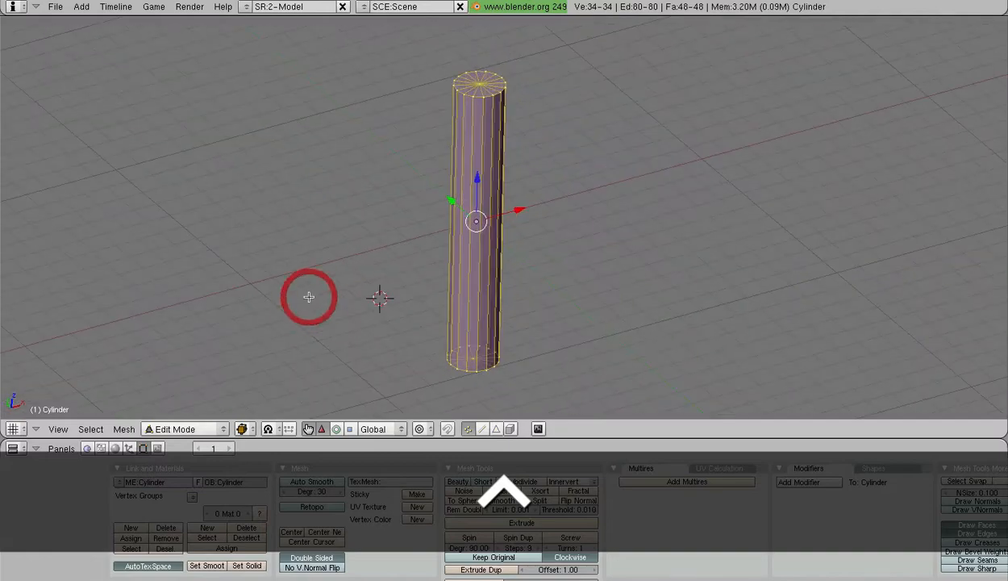
Try a Knife (Multicut) with 3 cuts across the whole cylinder, inspect the resulting loops from several angles and undo it
key("k")
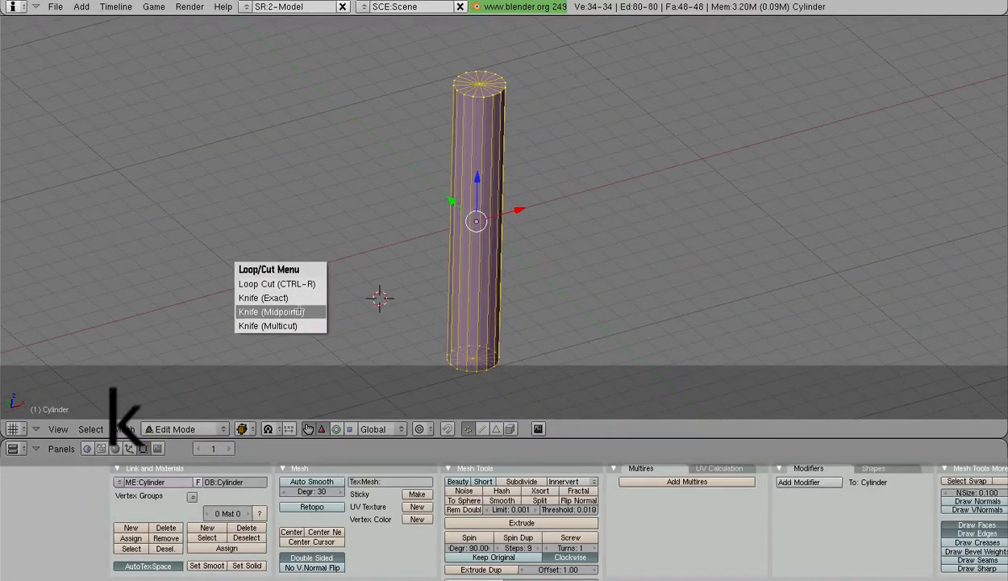
left_click(299, 324)
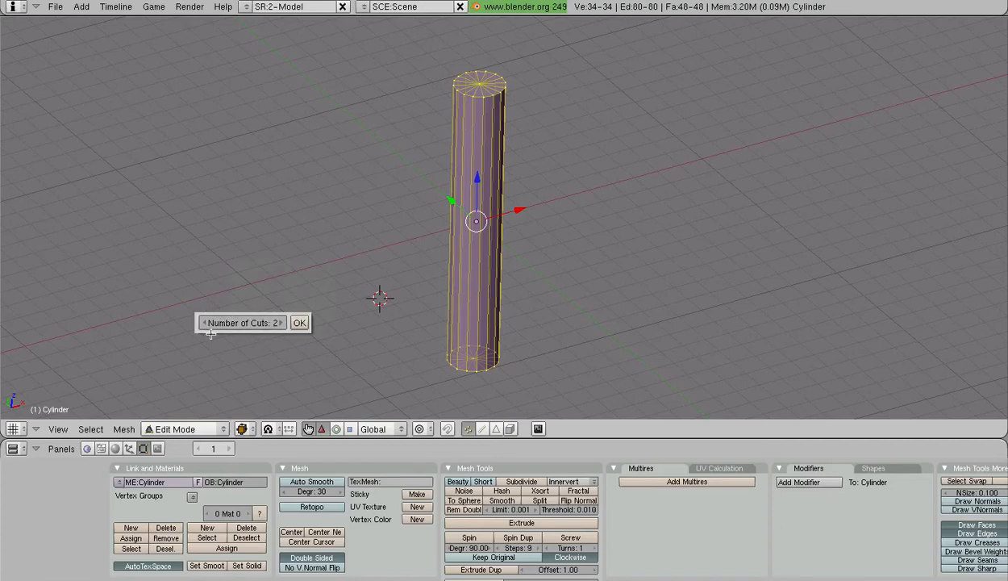
left_click(284, 322)
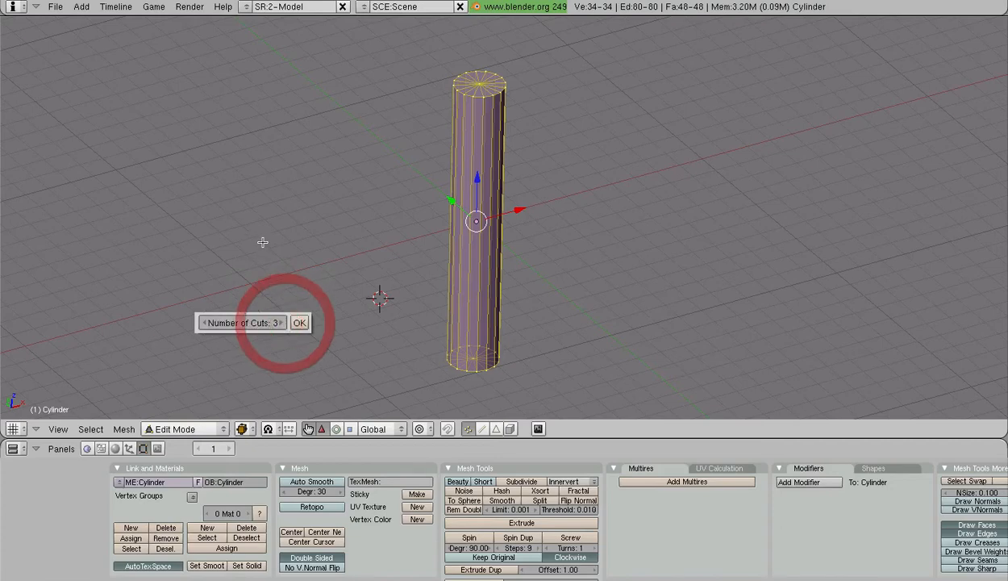
left_click(299, 323)
left_click_drag(575, 247, 382, 211)
key("Return")
middle_click_drag(404, 252, 560, 208)
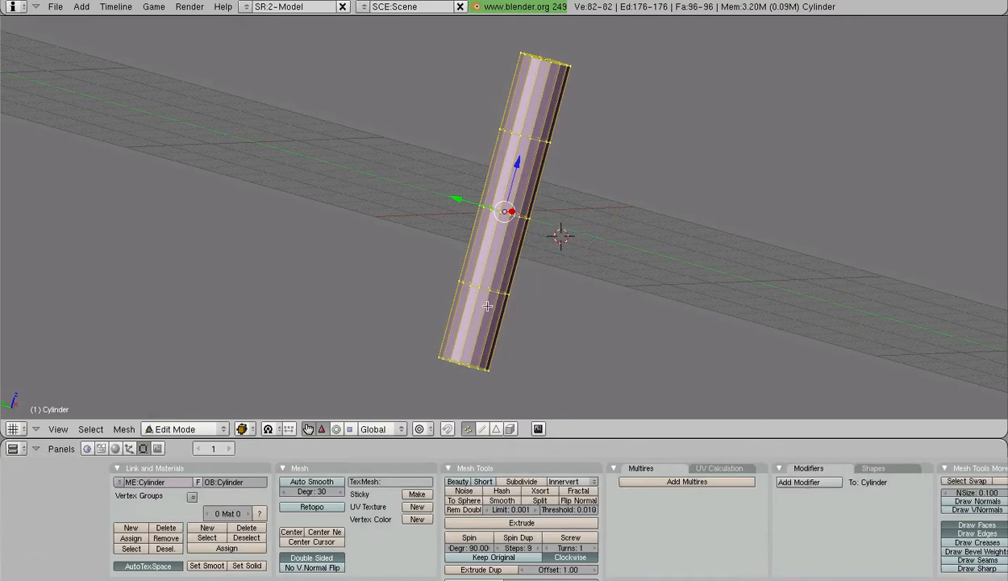
middle_click_drag(487, 306, 426, 352)
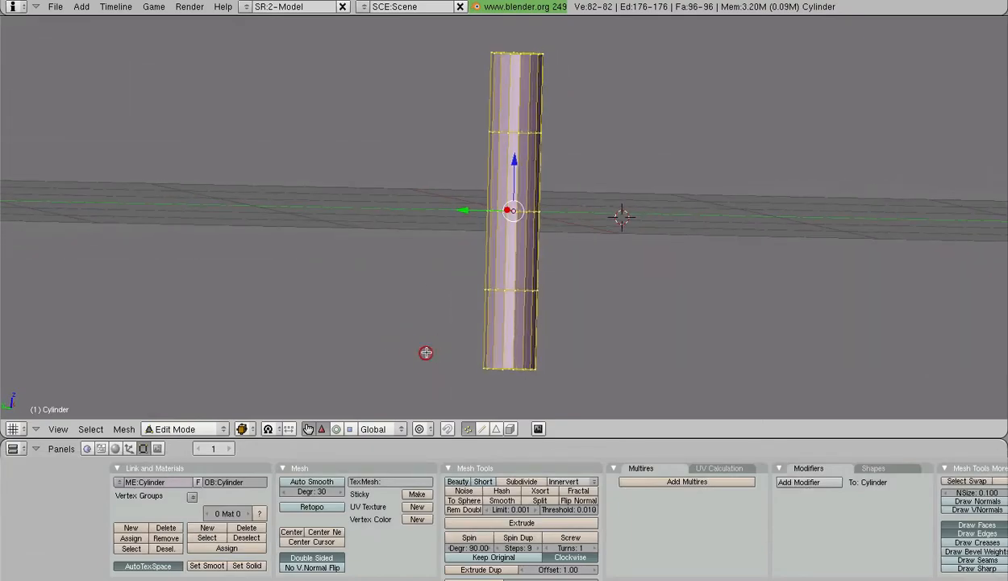
middle_click_drag(496, 246, 505, 273)
key("ctrl+z")
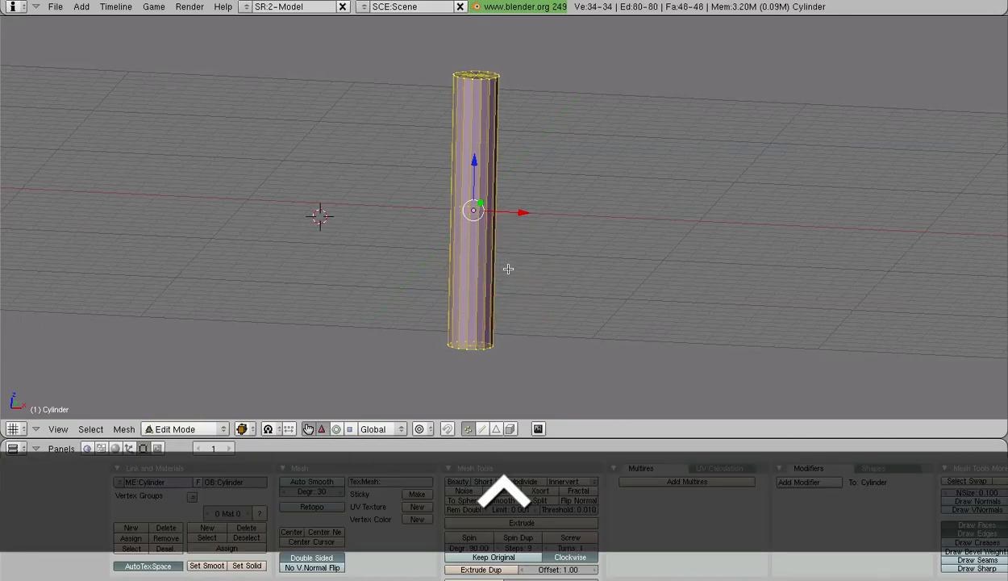
With the whole cylinder selected in front view, cut a loop around its middle with Knife (Midpoints)
middle_click_drag(449, 189, 515, 242)
key("a")
key("a")
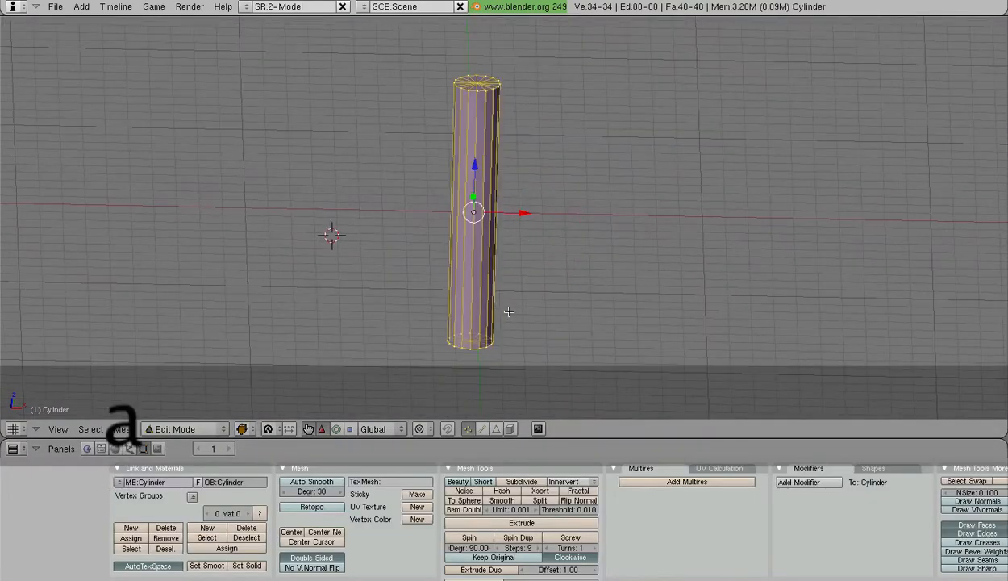
key("KP_1")
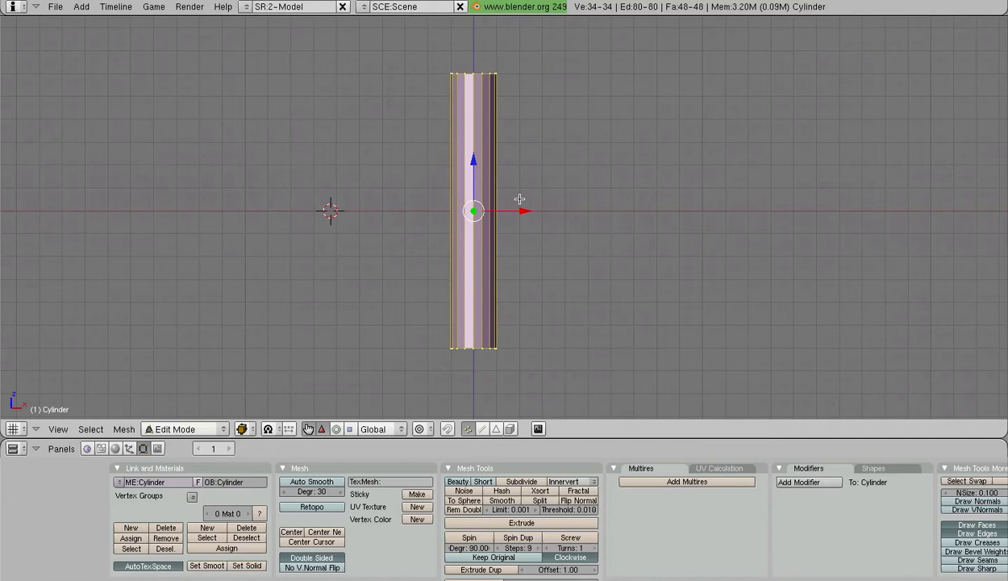
key("k")
left_click(507, 185)
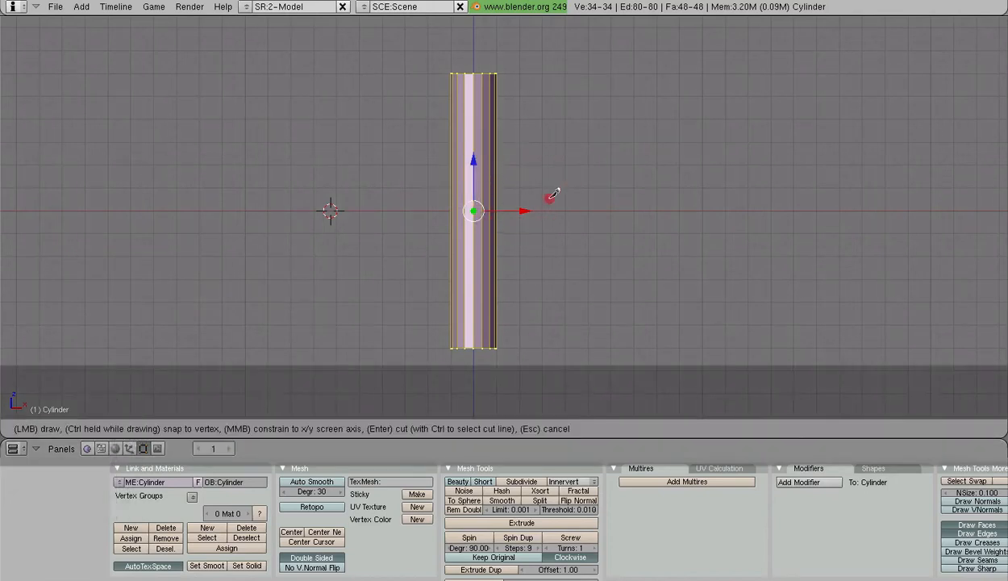
key("Return")
scroll(496, 242, "up", 2)
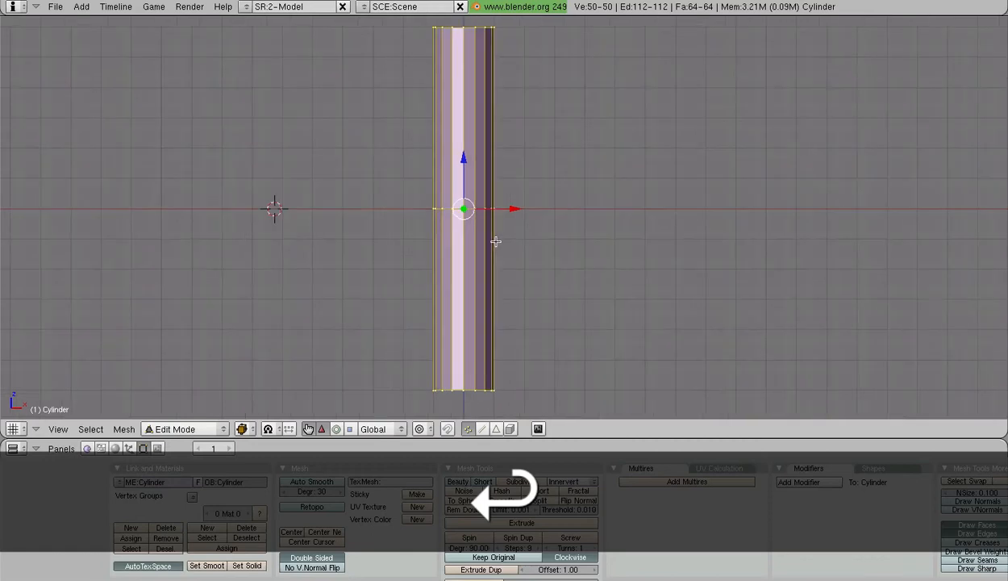
middle_click_drag(525, 153, 536, 227, "shift")
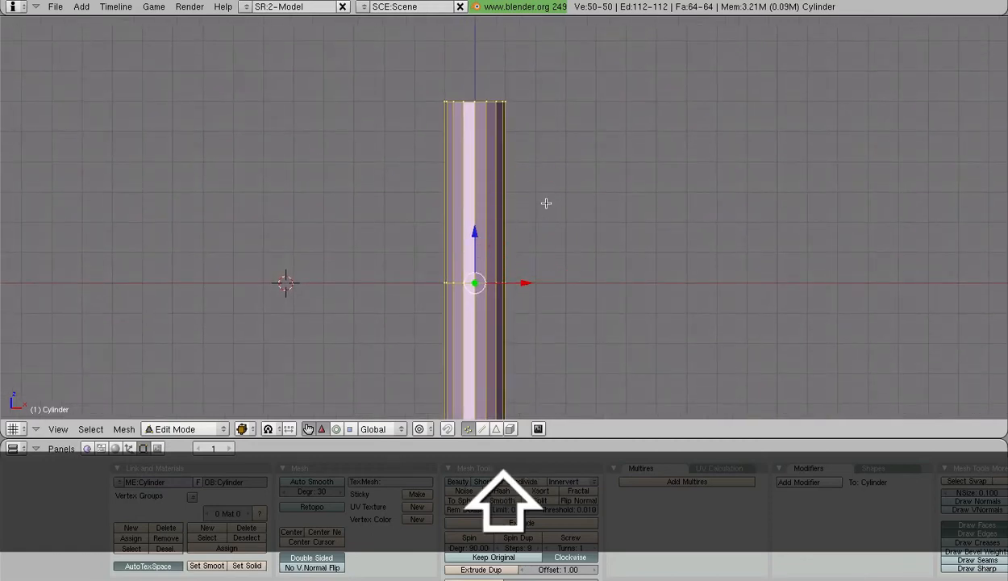
Select only the vertices at the cylinder's top end and scale them to 0, forming a pointed tip
key("a")
left_click_drag(402, 118, 402, 122, "ctrl")
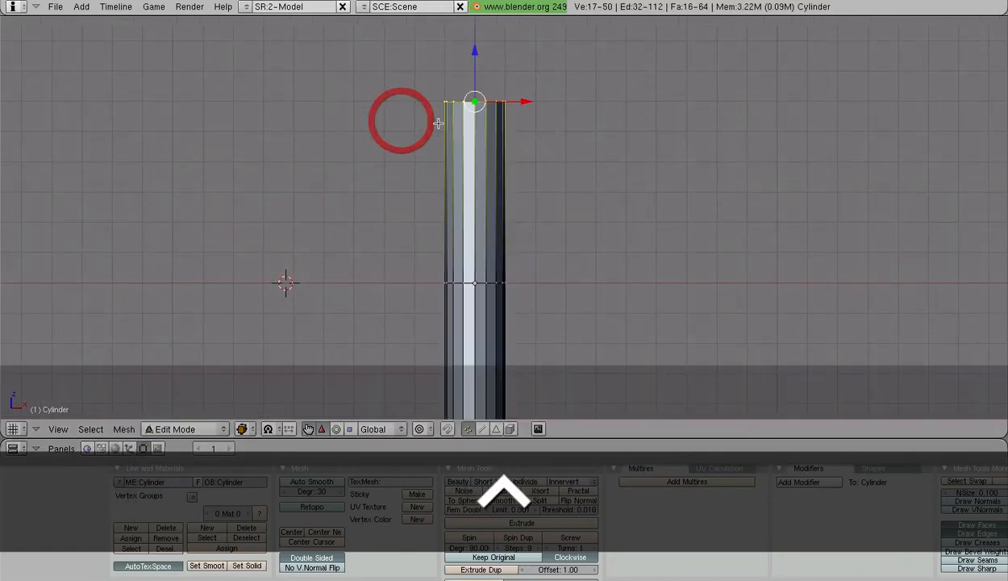
key("s")
key("0")
key("Return")
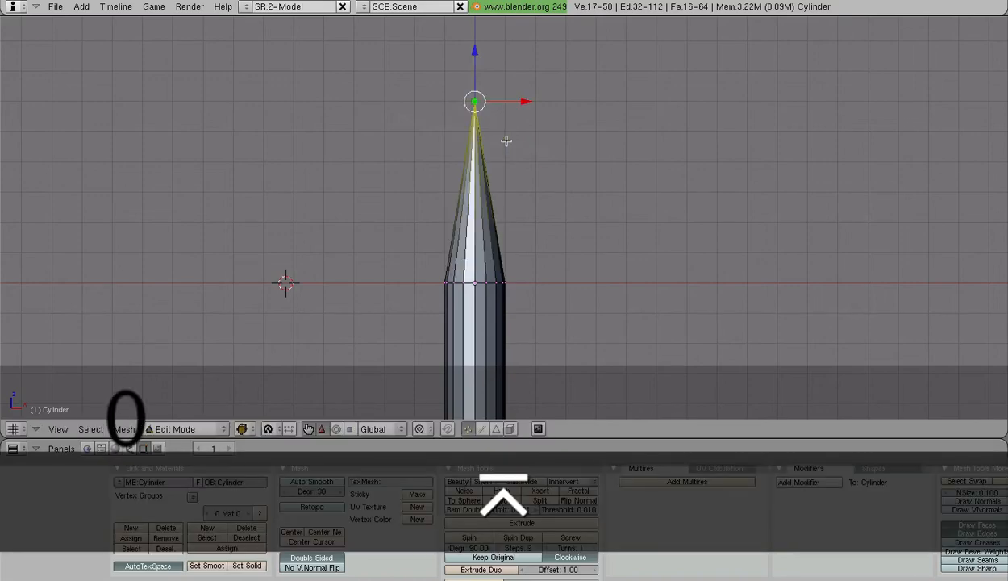
middle_click_drag(499, 228, 522, 140, "shift")
key("a")
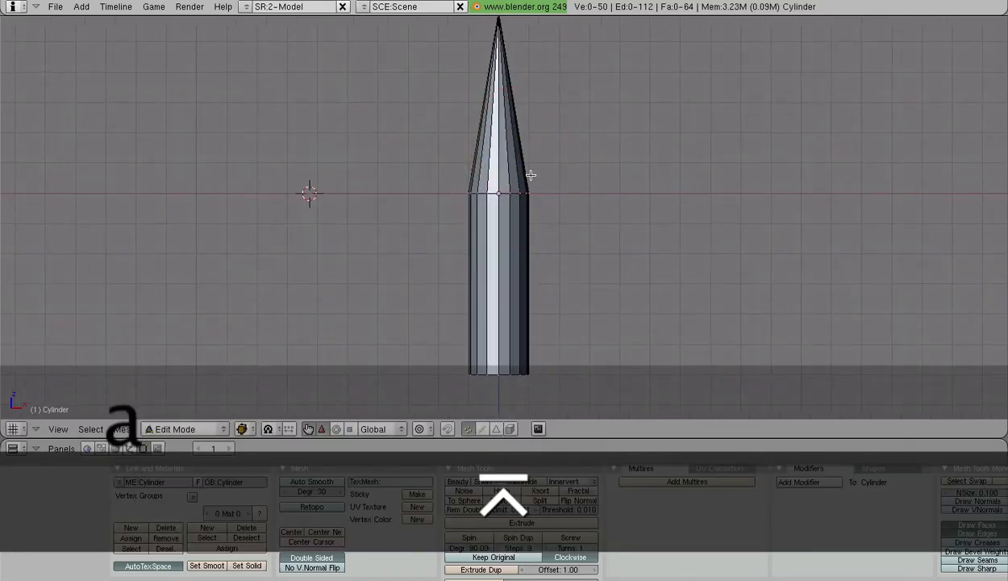
Select the middle edge loop and move it up along Z by about a third of the distance to the tip
middle_click_drag(599, 181, 603, 225, "shift")
left_click_drag(595, 241, 410, 282, "ctrl")
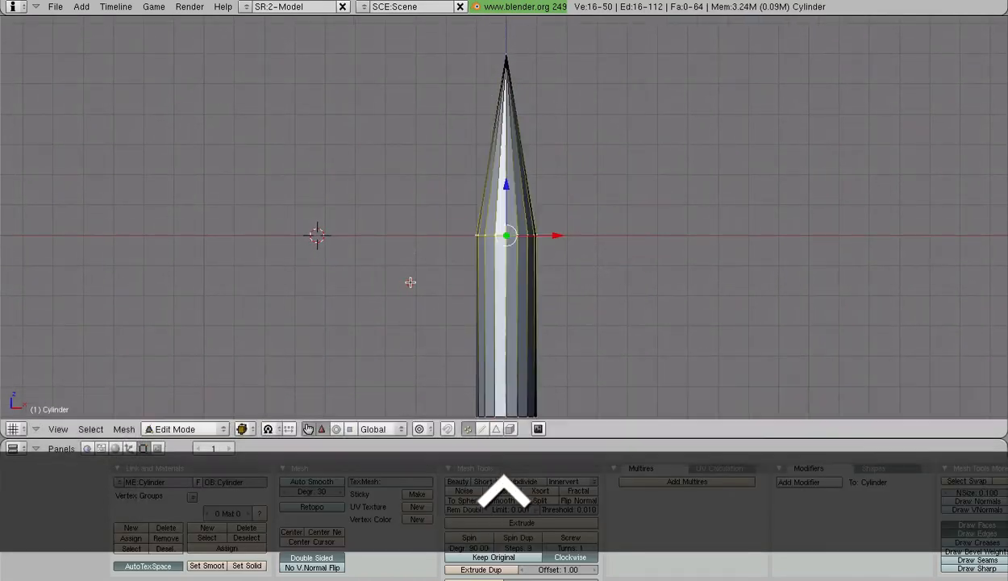
left_click_drag(505, 186, 513, 115)
scroll(514, 115, "down", 2)
middle_click_drag(616, 186, 593, 168, "shift")
left_click_drag(488, 109, 484, 120)
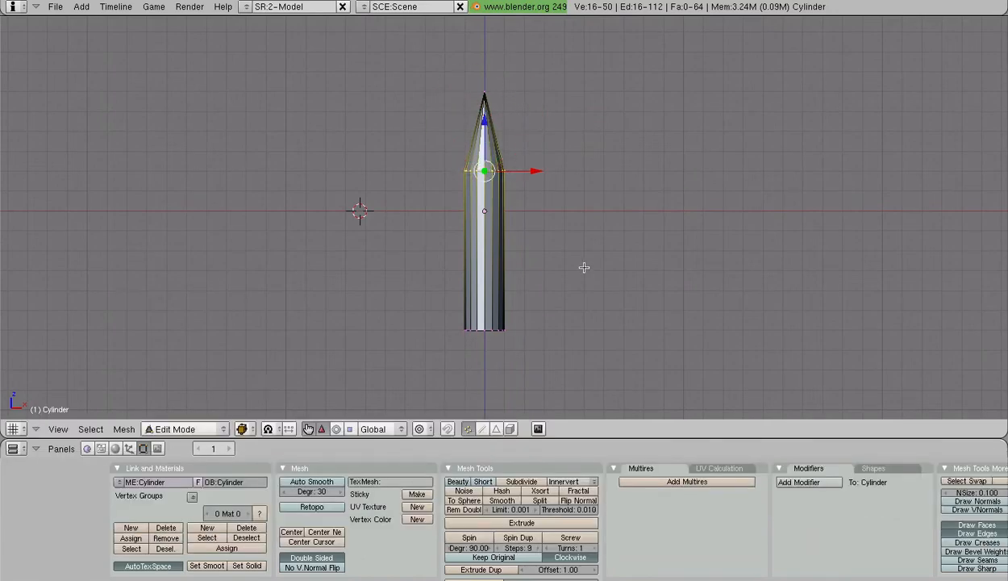
scroll(584, 267, "up", 2)
scroll(585, 268, "down", 1)
middle_click_drag(540, 228, 586, 259, "shift")
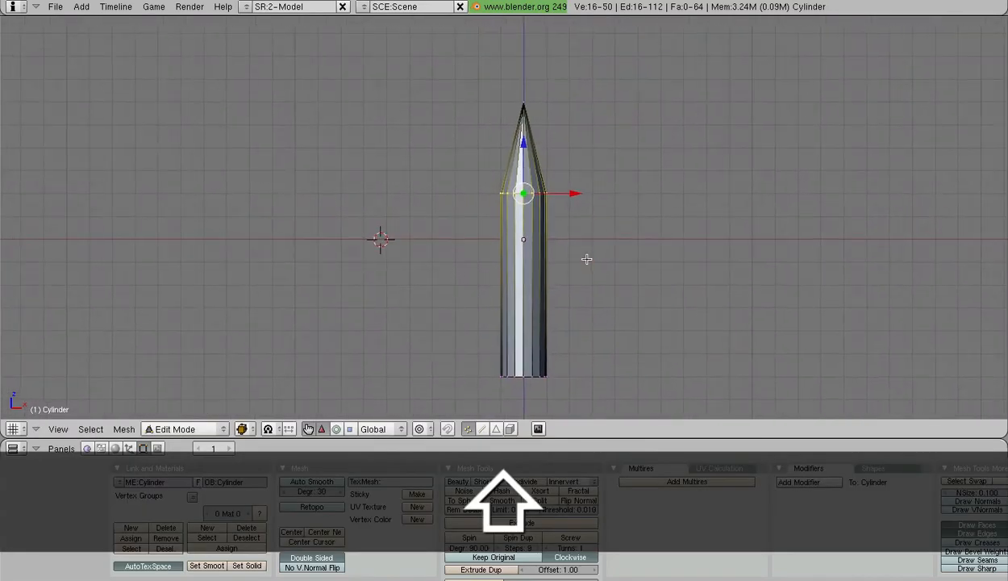
key("a")
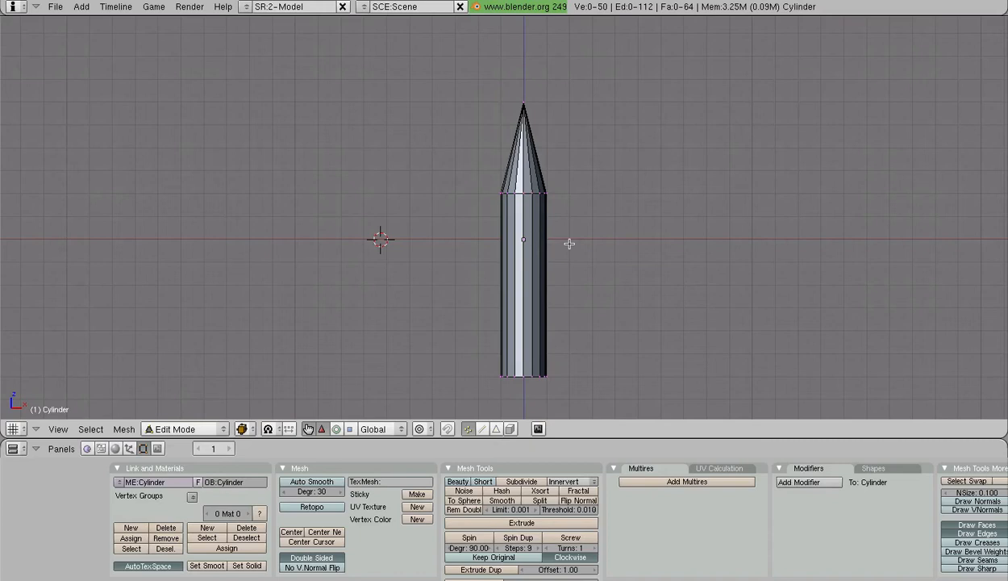
Select the whole mesh and divide the conical tip with a Knife (Multicut) of 3 cuts drawn across its sides
scroll(506, 313, "up", 1)
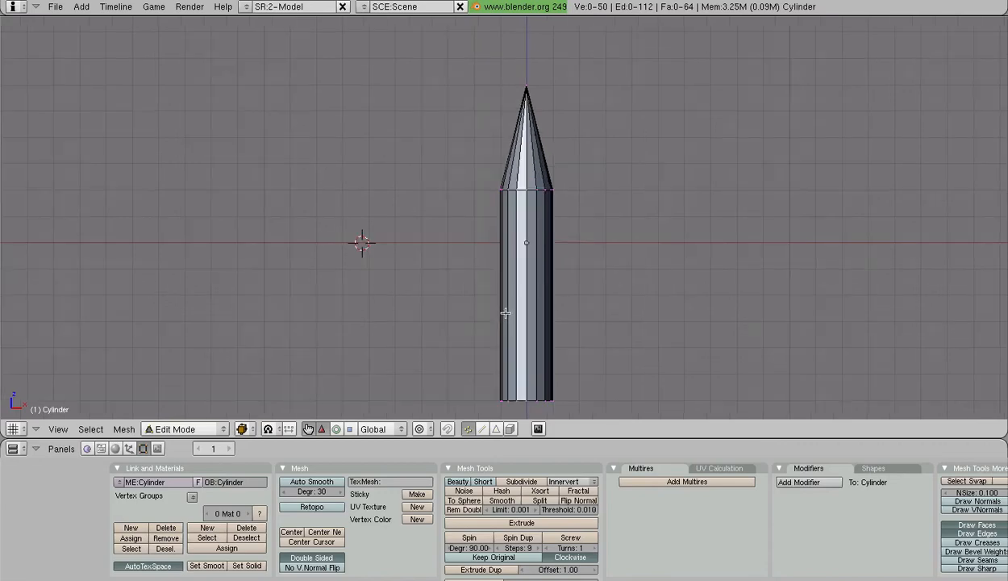
middle_click_drag(578, 247, 518, 307, "shift")
scroll(451, 272, "up", 3)
key("a")
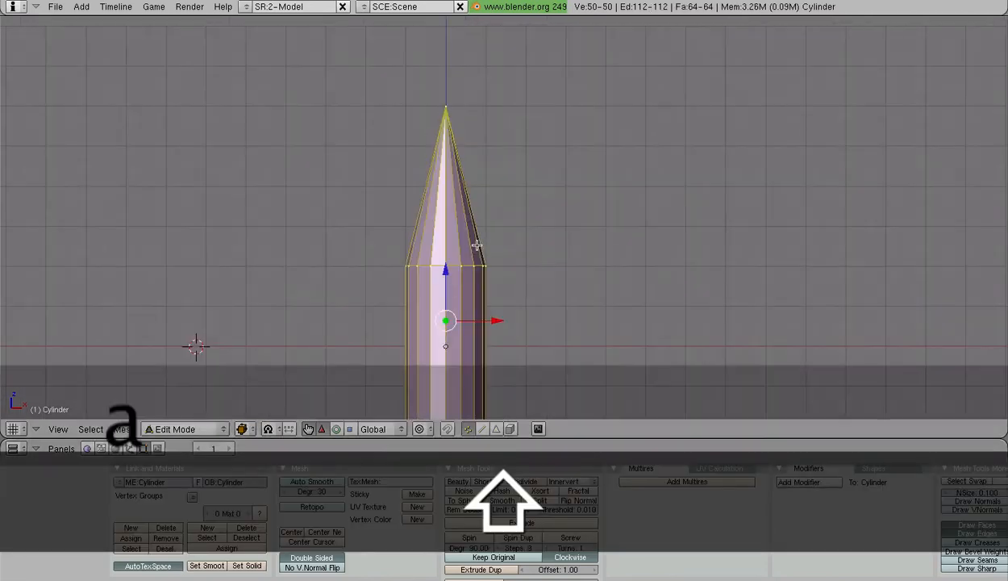
key("k")
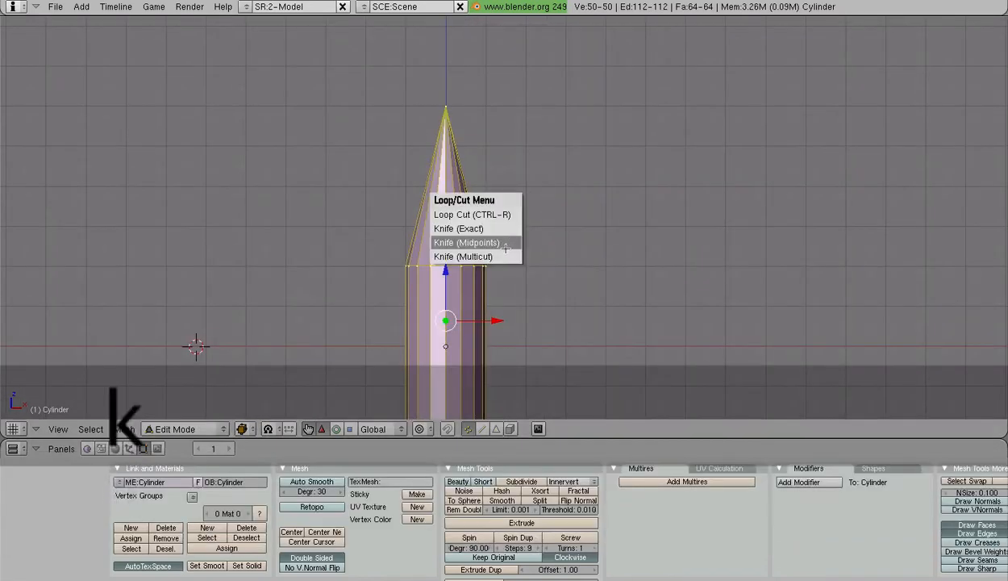
left_click(504, 253)
left_click(487, 251)
left_click(502, 251)
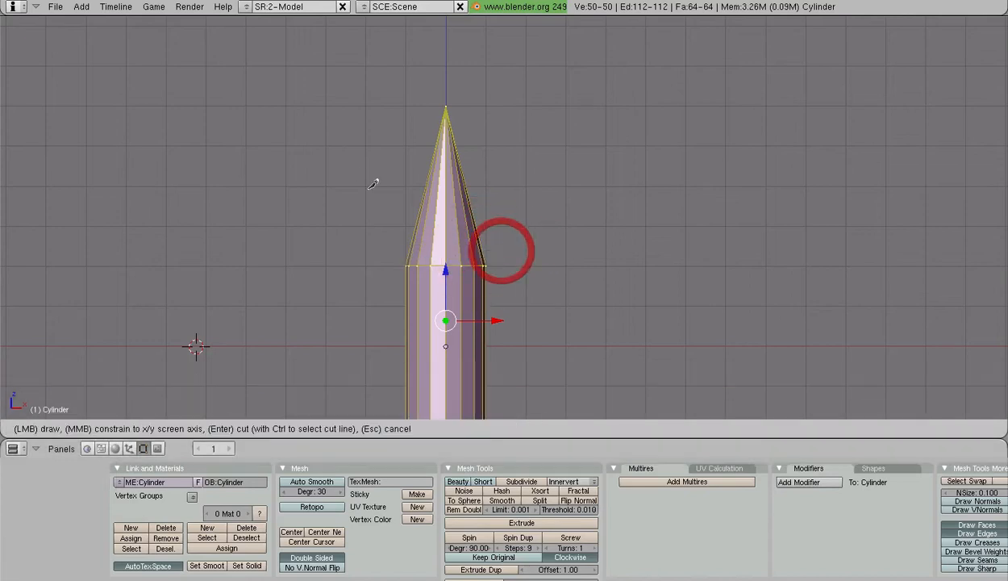
left_click(662, 190)
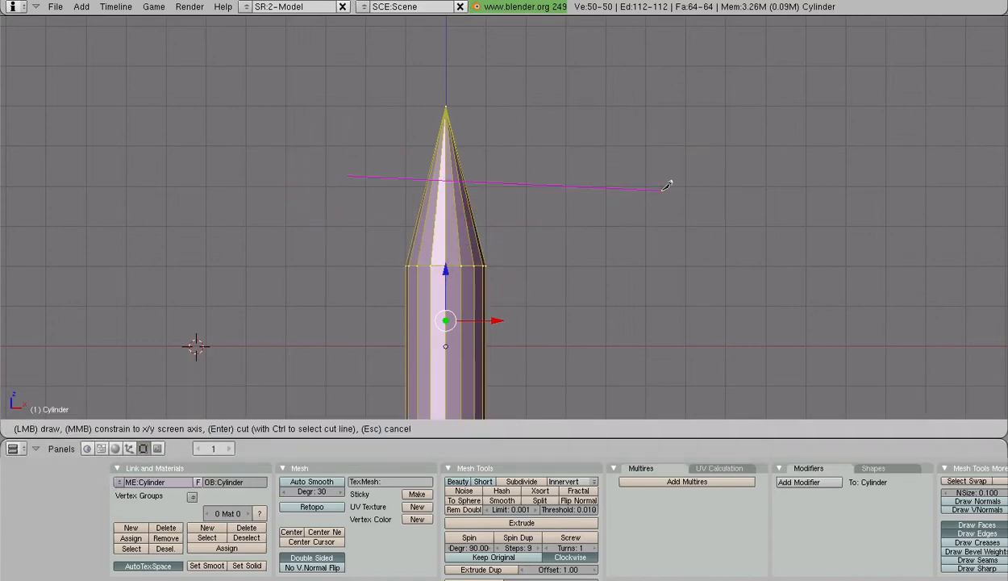
key("Return")
scroll(423, 250, "up", 2)
middle_click_drag(436, 246, 562, 259, "shift")
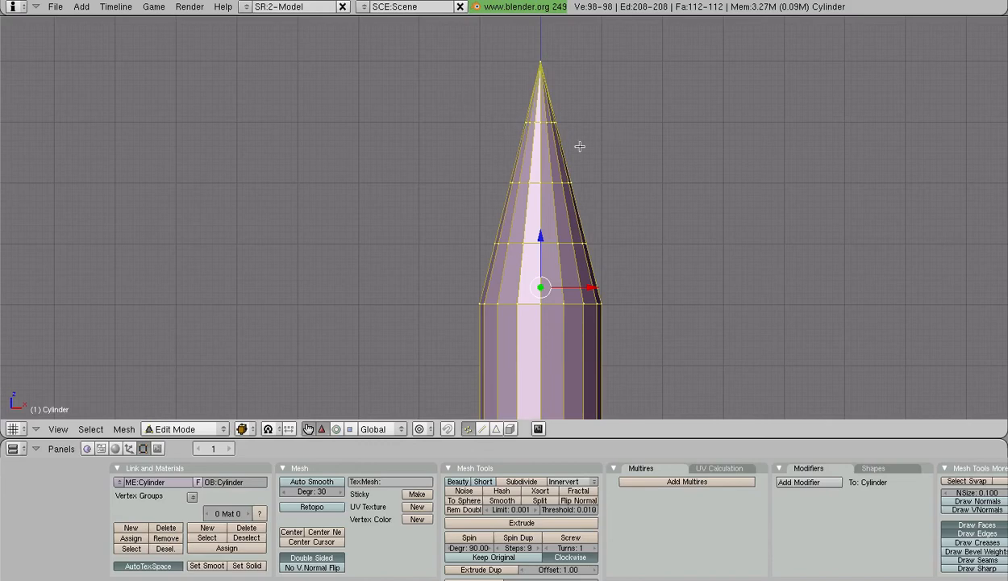
Select the lowest new edge loop on the cone and scale it up by about 1.24
key("a")
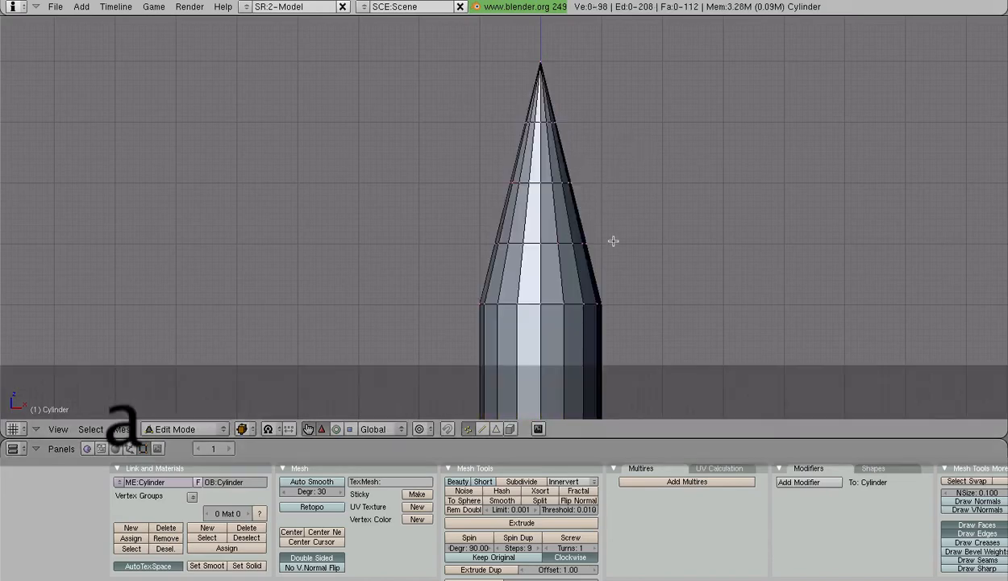
key("shift")
right_click(522, 254, "alt+shift")
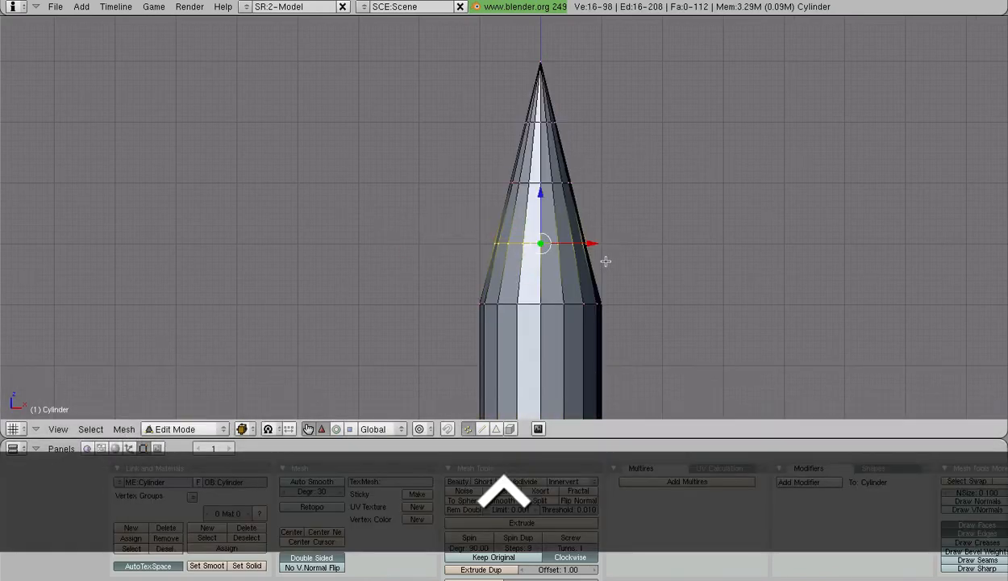
key("s")
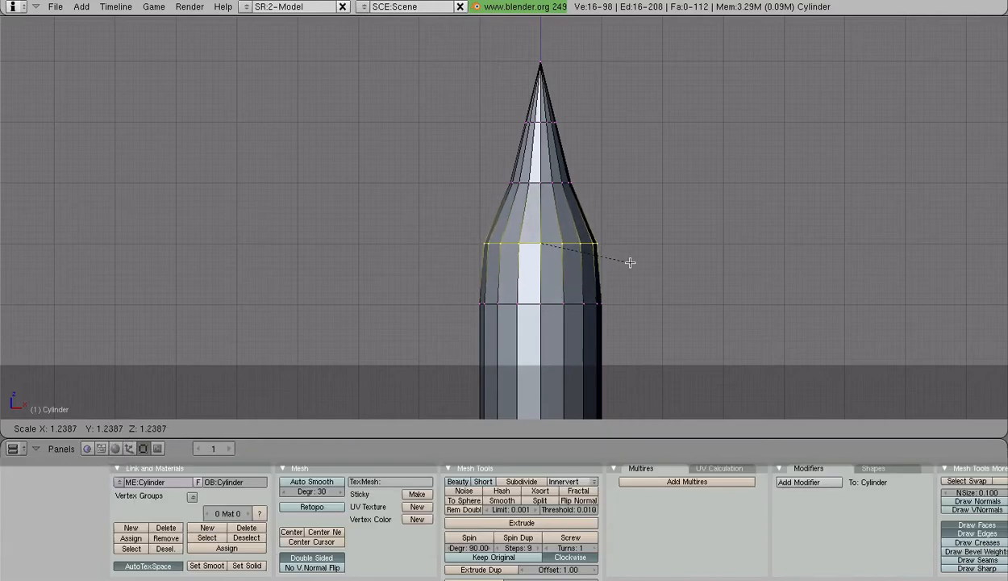
left_click(628, 263)
key("a")
Select the middle new edge loop on the cone and scale it outward to continue the rounded profile
right_click(540, 196, "alt+shift")
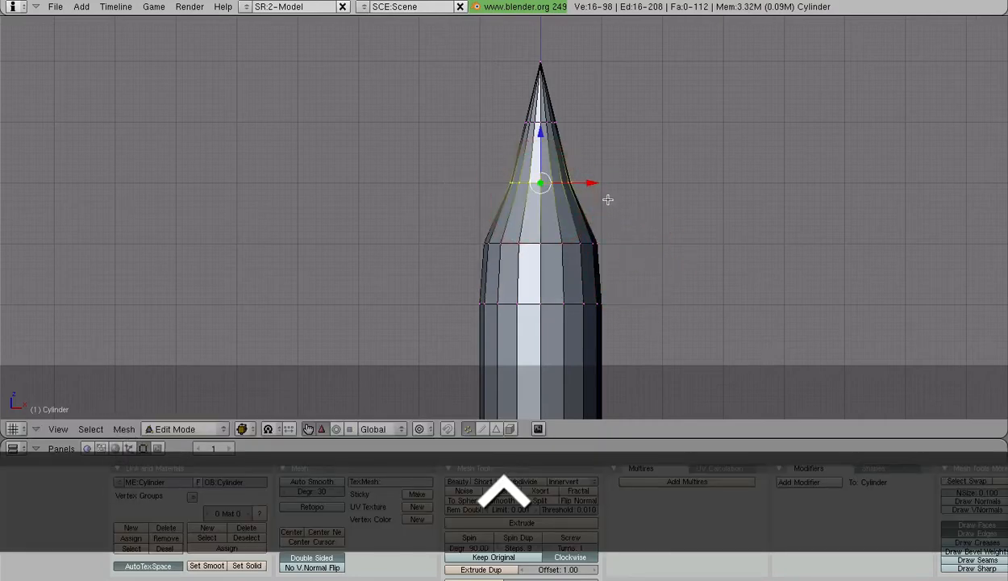
key("s")
left_click(639, 200)
key("a")
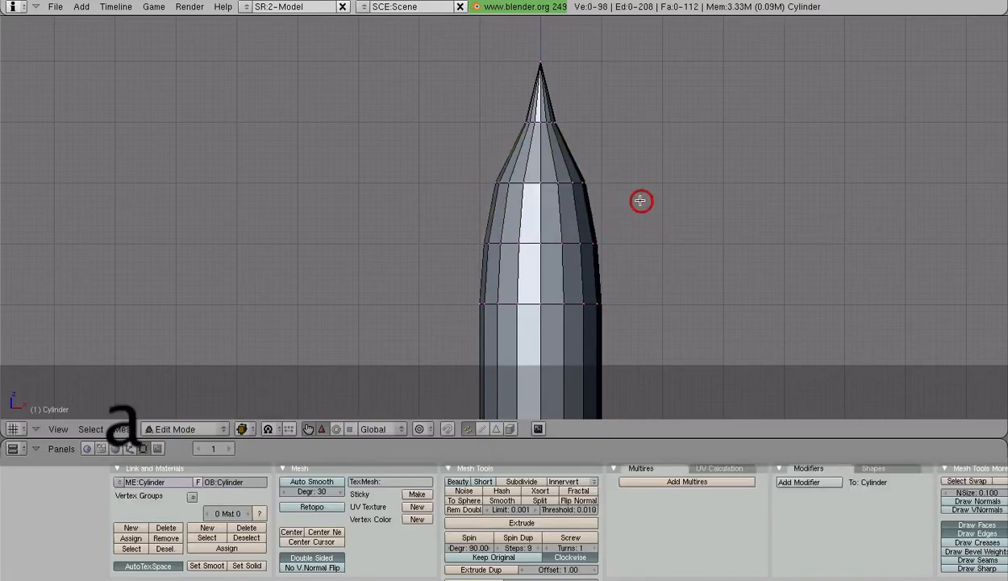
Select the uppermost edge loop just below the tip and scale it up by about 1.66
right_click(535, 121, "alt+shift")
key("s")
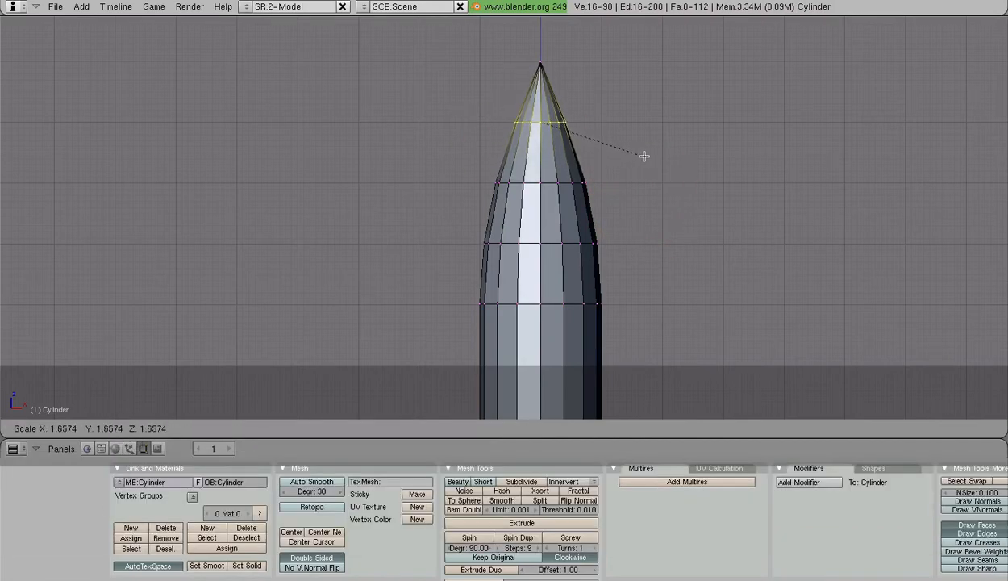
left_click(644, 156)
key("a")
Switch the finished pointed cylinder to Object Mode and examine its rounded tip from several angles
scroll(642, 158, "down", 6)
middle_click_drag(597, 261, 570, 186, "shift")
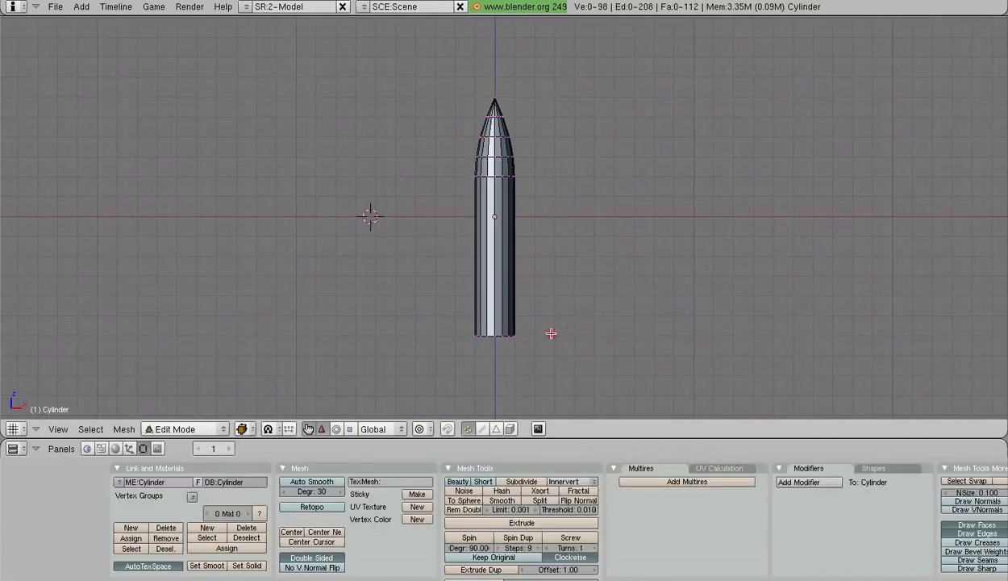
middle_click_drag(551, 334, 79, 173)
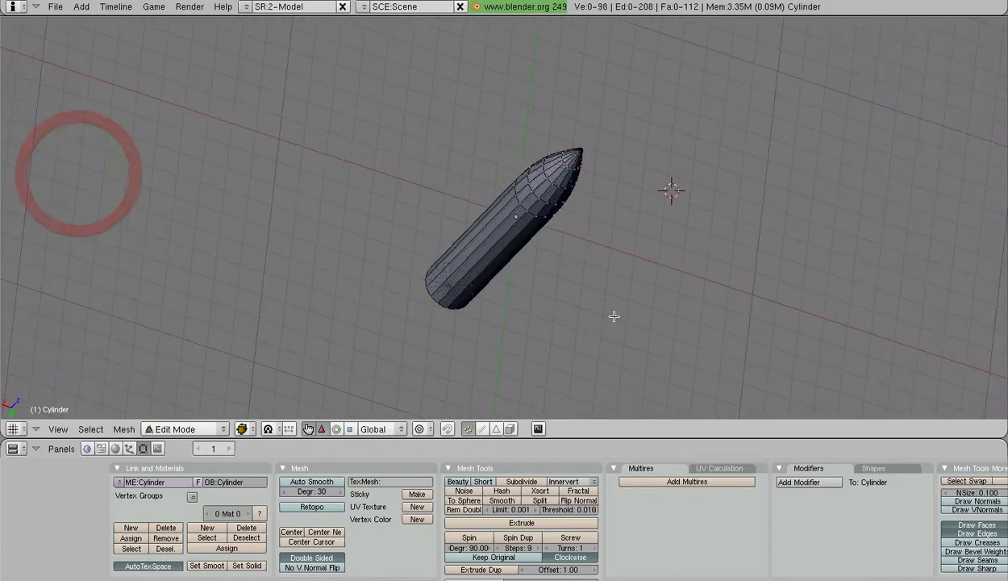
middle_click_drag(613, 316, 399, 218)
key("Tab")
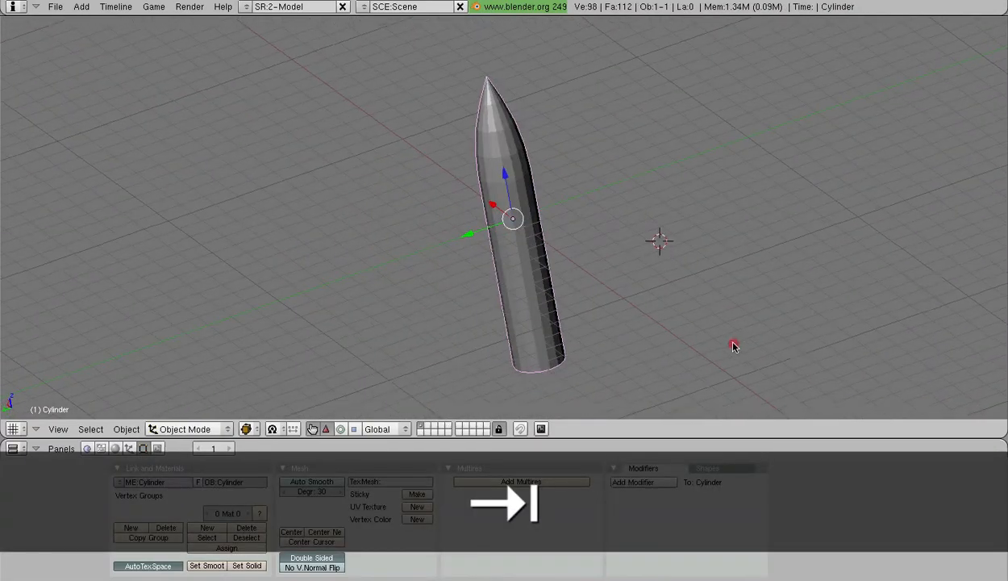
middle_click_drag(734, 345, 746, 294)
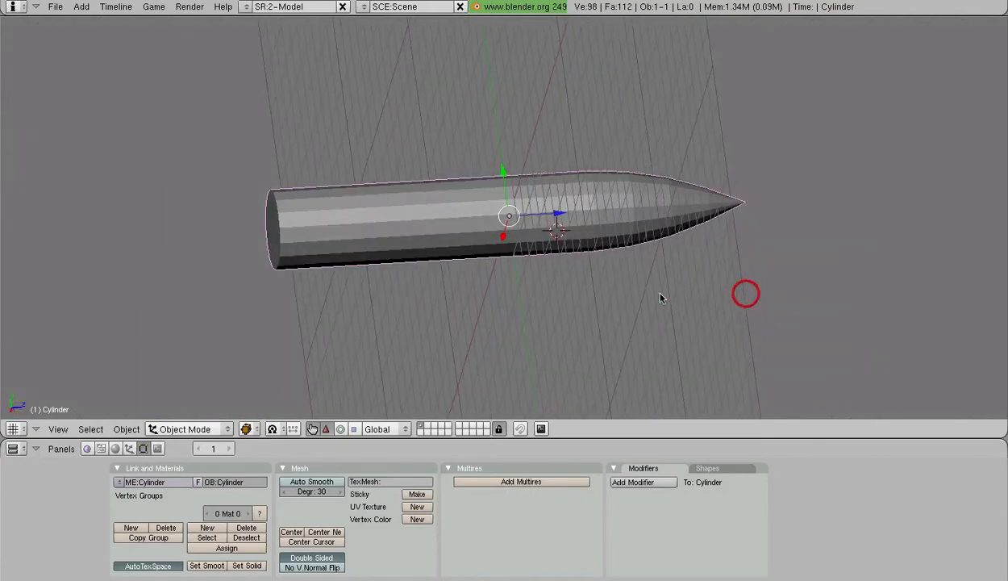
middle_click_drag(659, 298, 462, 305)
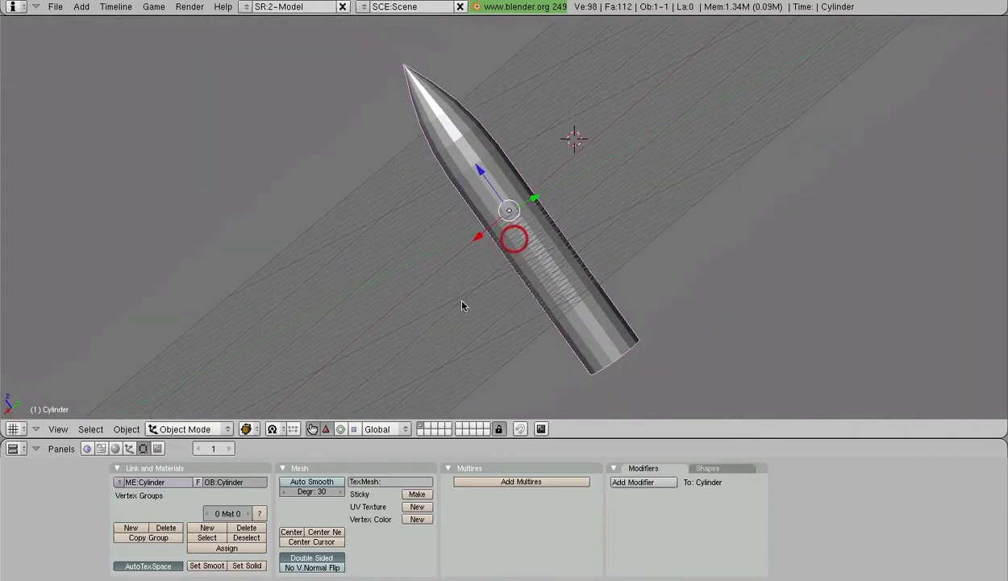
Enter Edit Mode with face selection and lasso-select a group of faces running along one side of the bullet
middle_click_drag(658, 347, 694, 359)
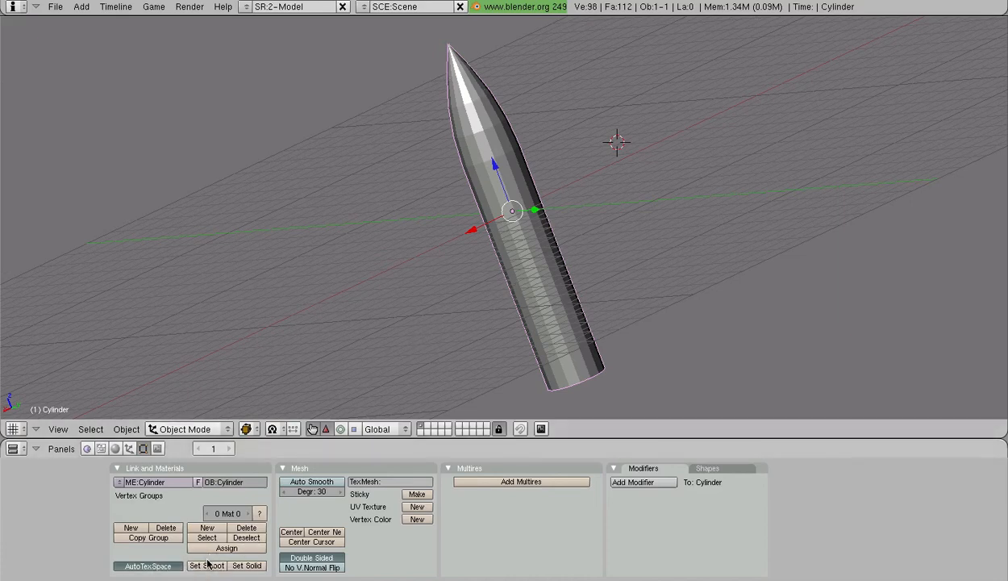
key("Tab")
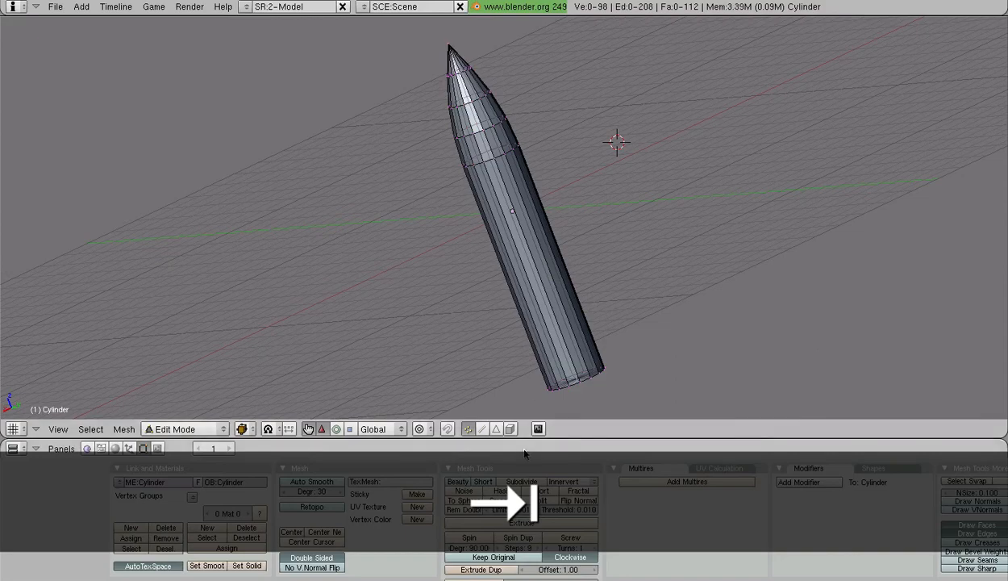
left_click(500, 429)
left_click(510, 429)
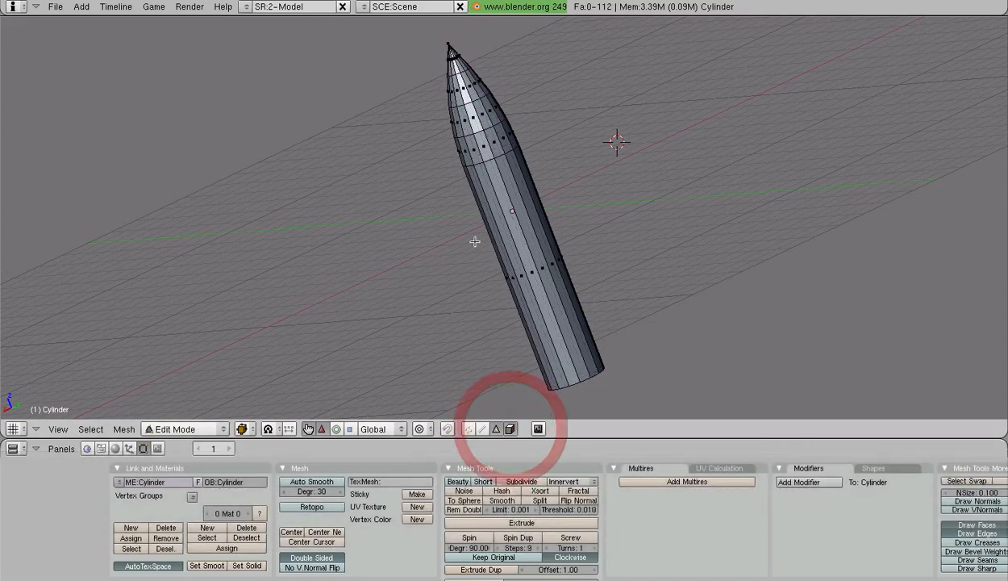
middle_click_drag(475, 241, 534, 195)
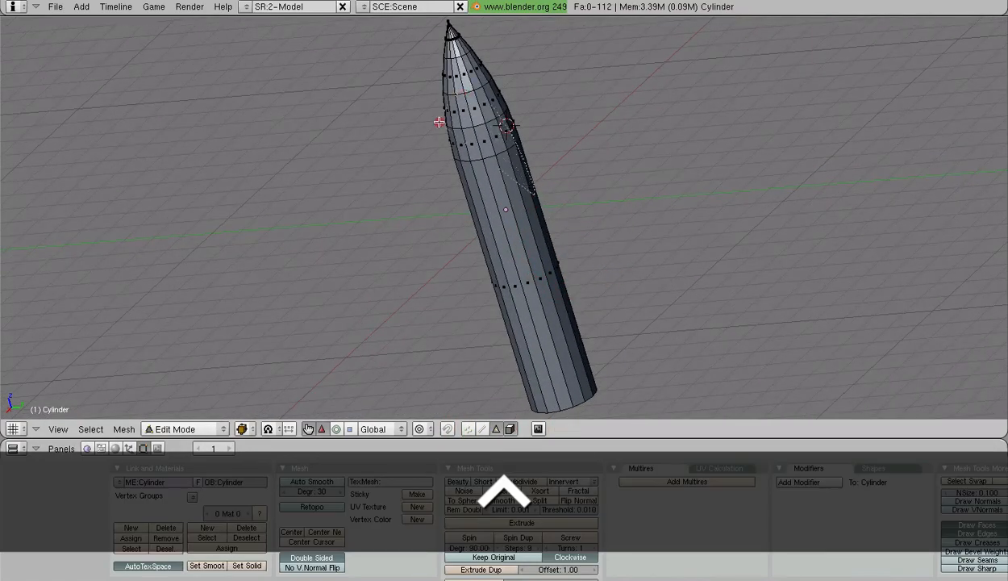
left_click_drag(439, 122, 437, 132, "ctrl")
middle_click_drag(473, 205, 538, 206)
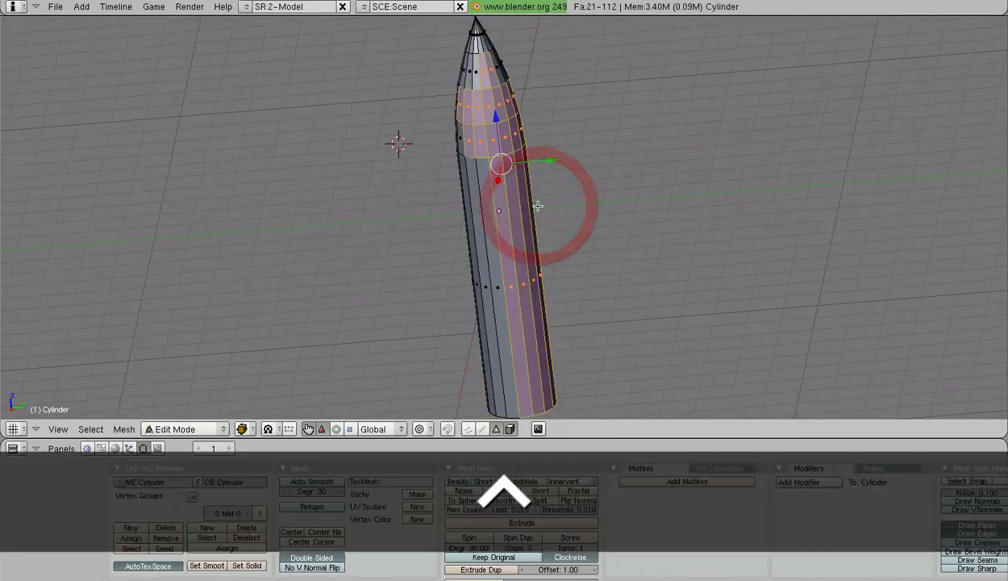
Replace the selection with a smaller lassoed group of side faces, set them smooth and return to Object Mode
key("a")
left_click_drag(478, 126, 477, 134, "ctrl")
scroll(573, 234, "down", 2)
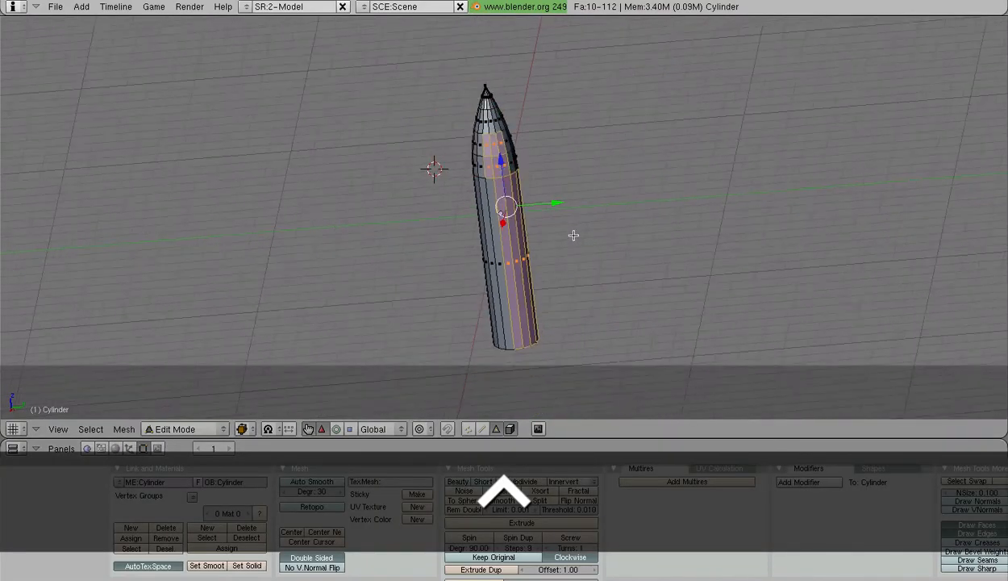
mouse_move(573, 233)
middle_mouse_down()
mouse_move(521, 223)
mouse_move(526, 275)
middle_mouse_up()
left_click(217, 566)
key("Tab")
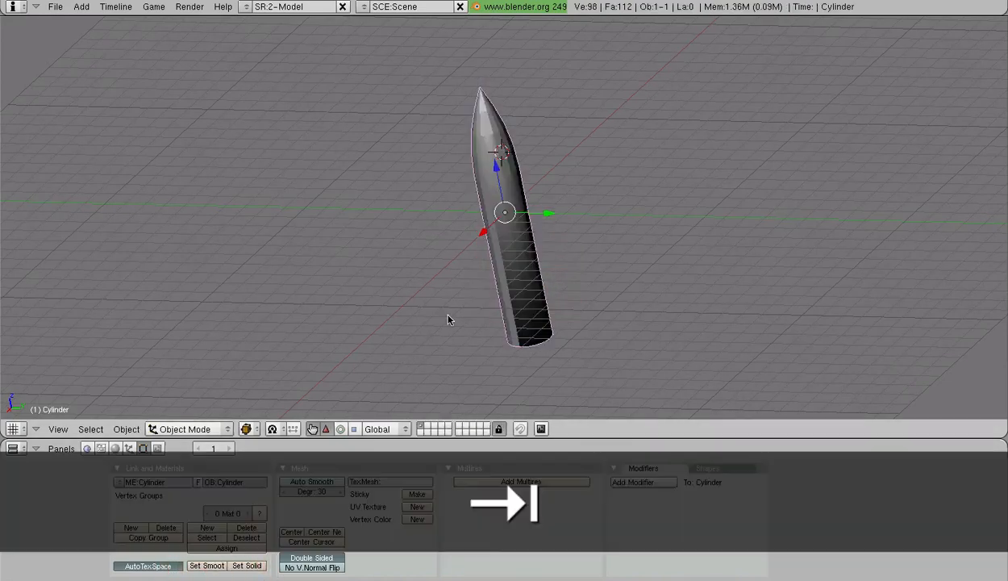
Examine the boundary between smooth and flat faces around the bullet's tip and body, up close and from farther away
middle_click_drag(621, 353, 601, 256)
scroll(592, 262, "up", 4)
mouse_move(536, 219)
middle_mouse_down()
mouse_move(493, 244)
mouse_move(490, 258)
middle_mouse_up()
mouse_move(528, 126)
middle_mouse_down("shift")
mouse_move(533, 261)
mouse_move(547, 264)
mouse_move(552, 241)
mouse_move(529, 309)
mouse_move(517, 288)
middle_mouse_up("shift")
scroll(534, 258, "up", 4)
scroll(525, 261, "up", 2)
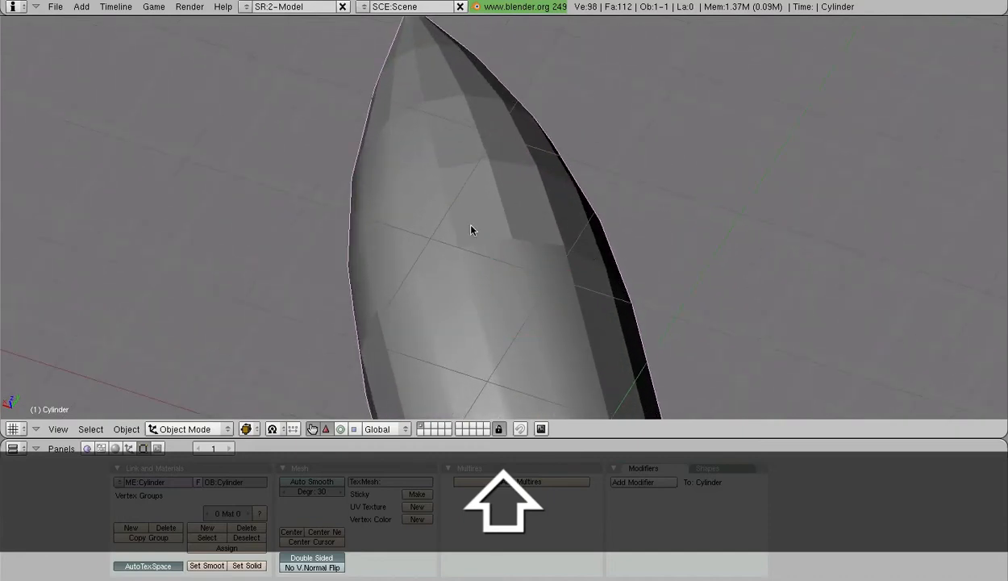
scroll(506, 273, "down", 5)
mouse_move(516, 270)
middle_mouse_down()
mouse_move(579, 263)
mouse_move(556, 221)
mouse_move(642, 375)
mouse_move(632, 403)
middle_mouse_up()
scroll(585, 302, "down", 3)
middle_click_drag(526, 237, 570, 302)
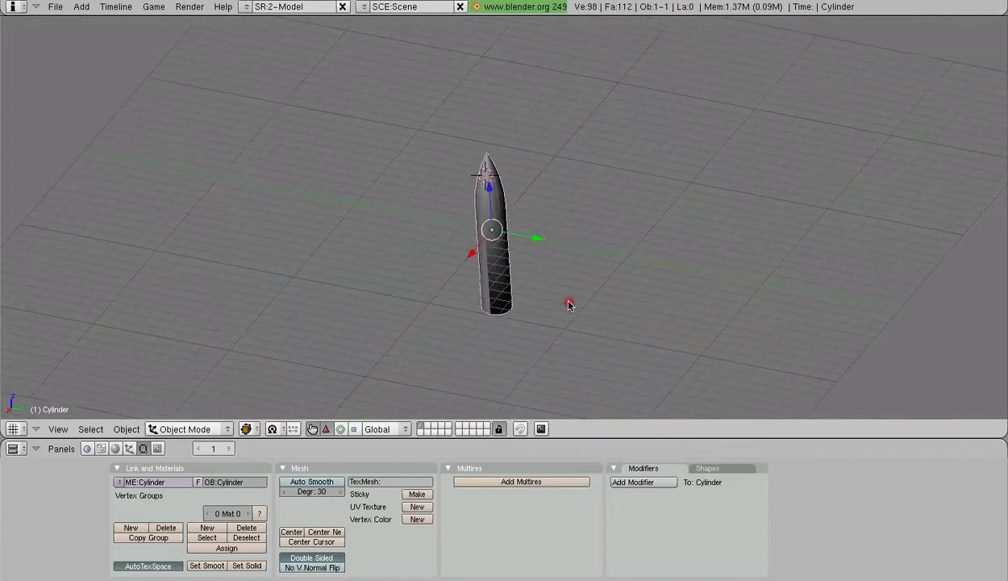
scroll(481, 311, "up", 2)
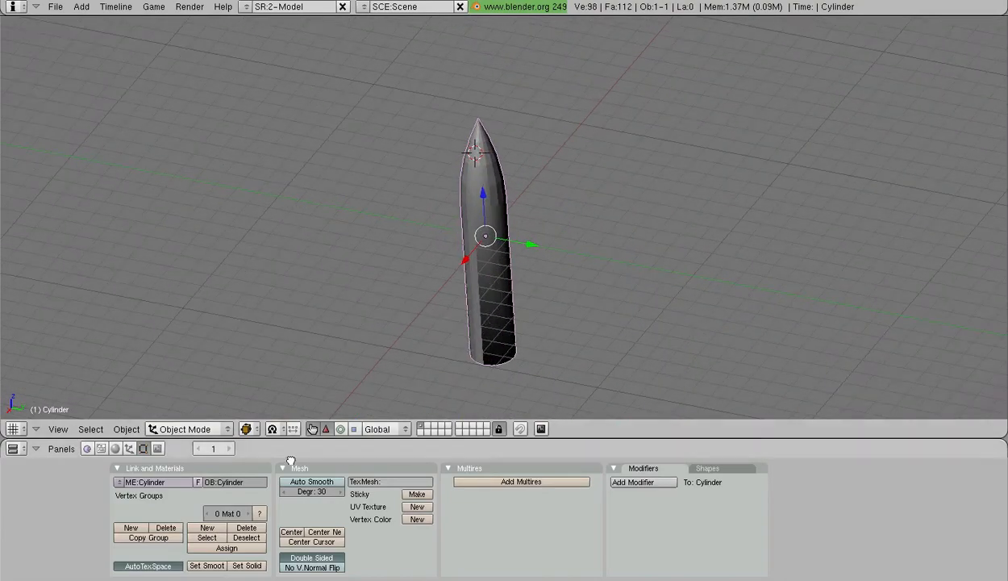
Apply smooth shading to the whole bullet in Object Mode and inspect its surface from tip to base
left_click(205, 565)
middle_click_drag(555, 313, 11, 214)
scroll(721, 293, "up", 4)
mouse_move(718, 292)
middle_mouse_down()
mouse_move(510, 236)
mouse_move(445, 135)
mouse_move(338, 69)
mouse_move(396, 266)
mouse_move(684, 276)
mouse_move(497, 279)
mouse_move(388, 258)
mouse_move(582, 263)
mouse_move(507, 272)
mouse_move(356, 248)
mouse_move(296, 219)
mouse_move(367, 225)
mouse_move(353, 227)
middle_mouse_up()
scroll(536, 139, "up", 2)
mouse_move(596, 107)
middle_mouse_down("shift")
mouse_move(528, 172)
mouse_move(665, 175)
mouse_move(746, 200)
mouse_move(440, 123)
mouse_move(373, 124)
middle_mouse_up("shift")
scroll(573, 176, "up", 2)
scroll(540, 160, "down", 3)
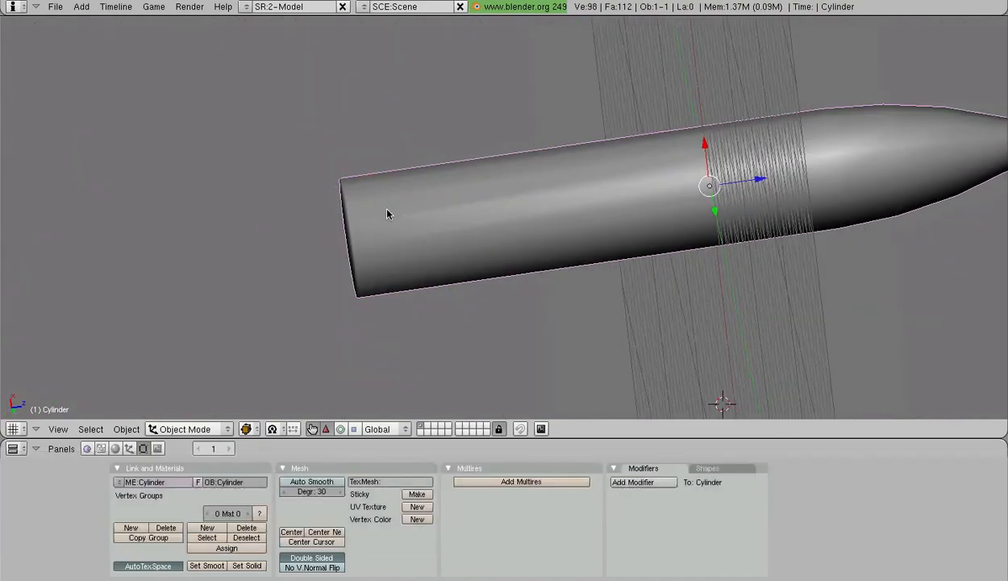
scroll(375, 218, "down", 2)
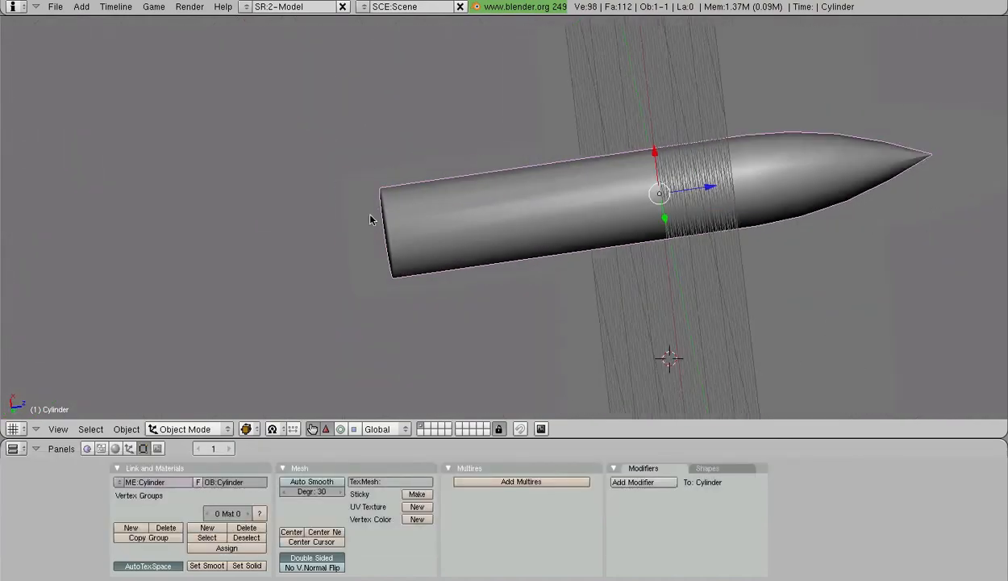
mouse_move(371, 218)
middle_mouse_down()
mouse_move(339, 266)
mouse_move(288, 308)
mouse_move(488, 303)
mouse_move(648, 272)
mouse_move(823, 287)
middle_mouse_up()
mouse_move(635, 209)
middle_mouse_down()
mouse_move(655, 299)
mouse_move(555, 150)
middle_mouse_up()
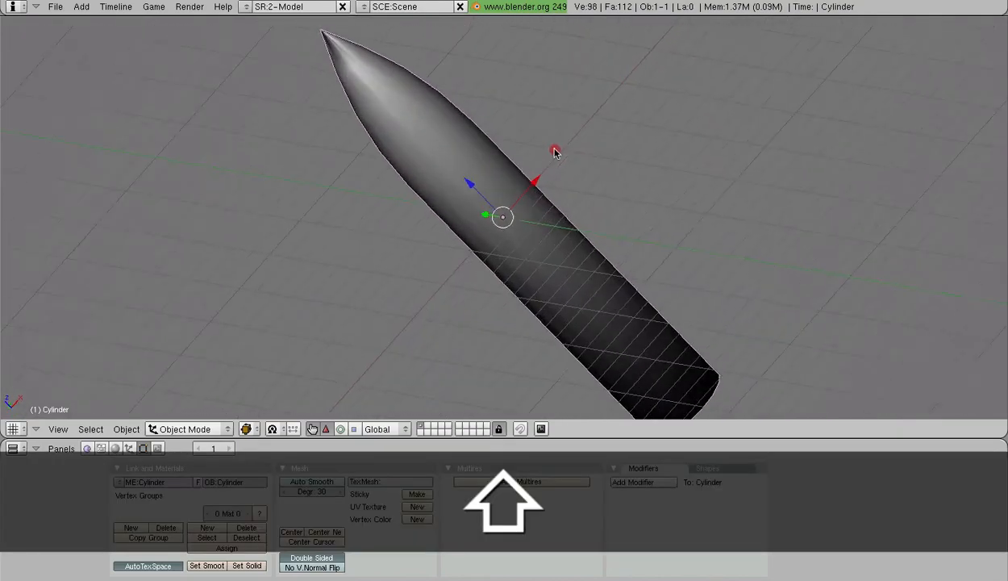
Return the smoothed bullet to Edit Mode, clear the face selection and bring the full mesh into view
key("Tab")
middle_click_drag(468, 88, 641, 261, "shift")
key("a")
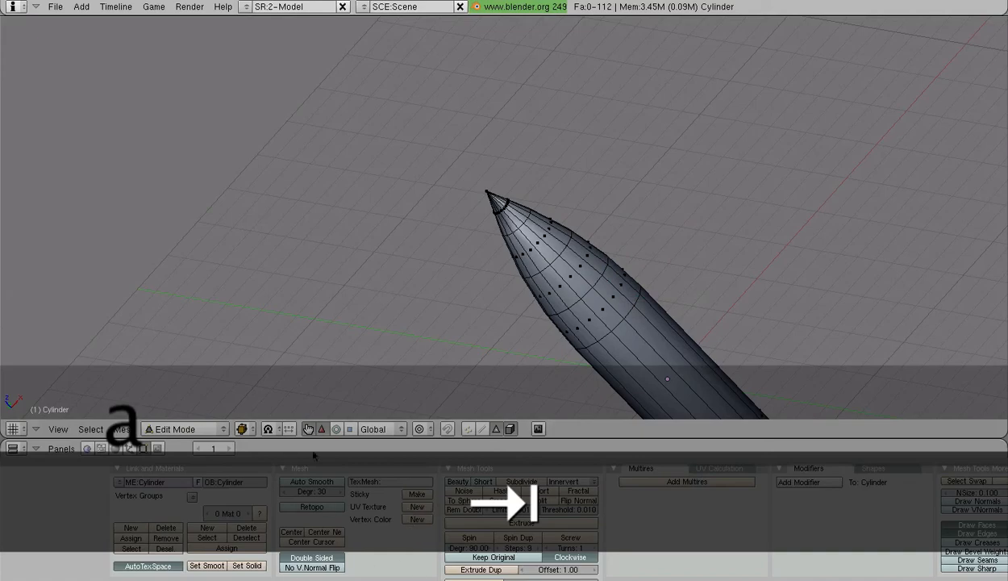
scroll(702, 250, "down", 4)
middle_click_drag(703, 250, 511, 333)
middle_click_drag(504, 150, 468, 4, "shift")
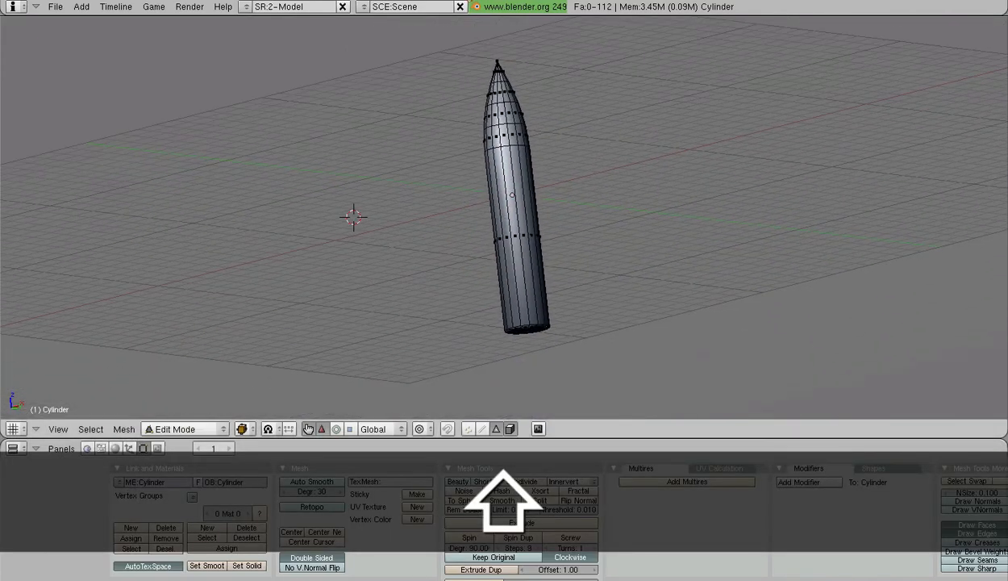